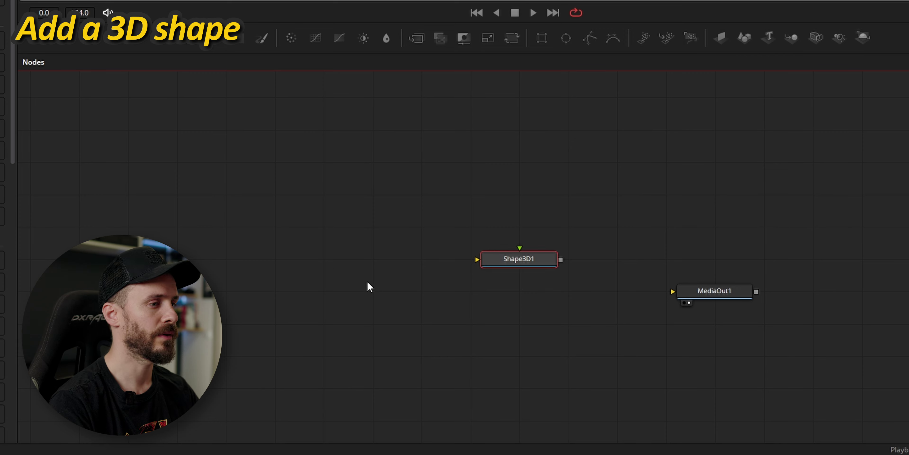
- Move Shape3D1 left, switch its shape to Sphere, and show it in the viewer
drag(543, 265, 302, 229)
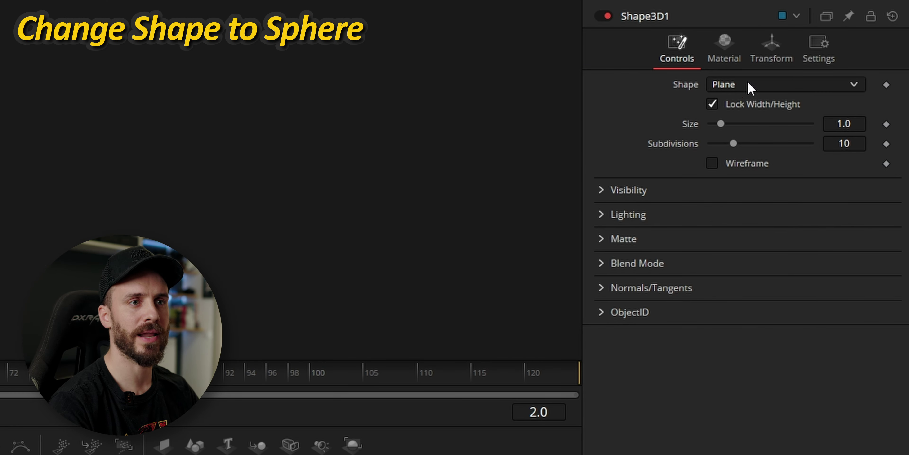
click(751, 89)
click(743, 141)
key(1)
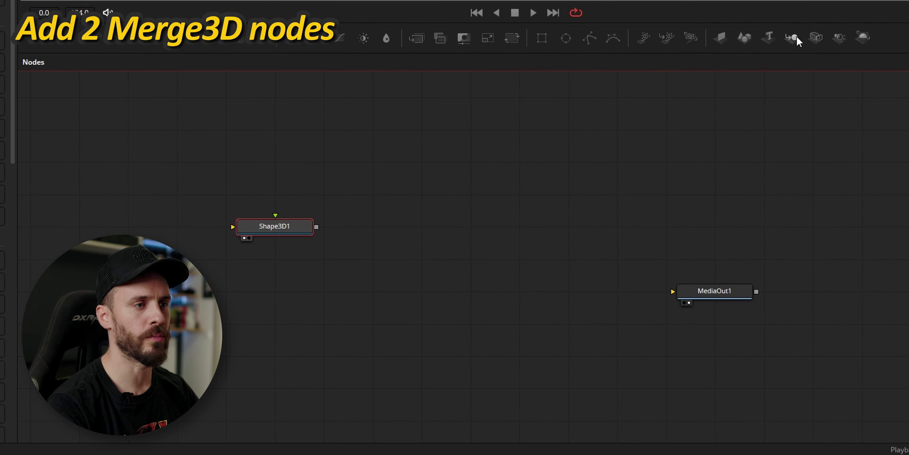
- Chain Merge3D1 and Merge3D2 after the sphere and select Merge3D2
click(797, 37)
click(797, 36)
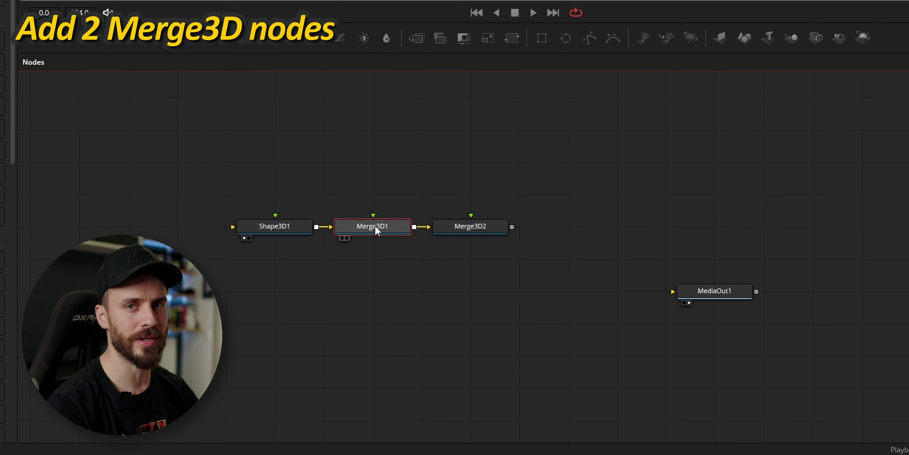
click(487, 229)
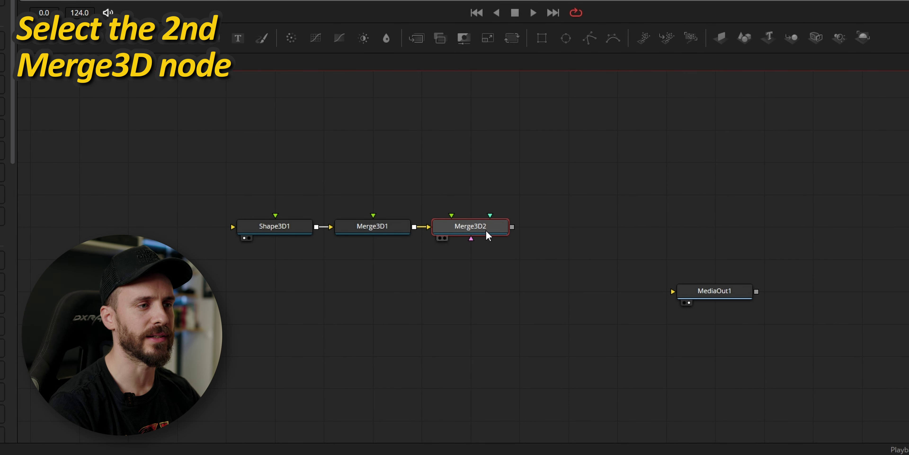
- Add Camera3D and Renderer3D after Merge3D2 and wire Renderer3D1 into MediaOut1
click(816, 37)
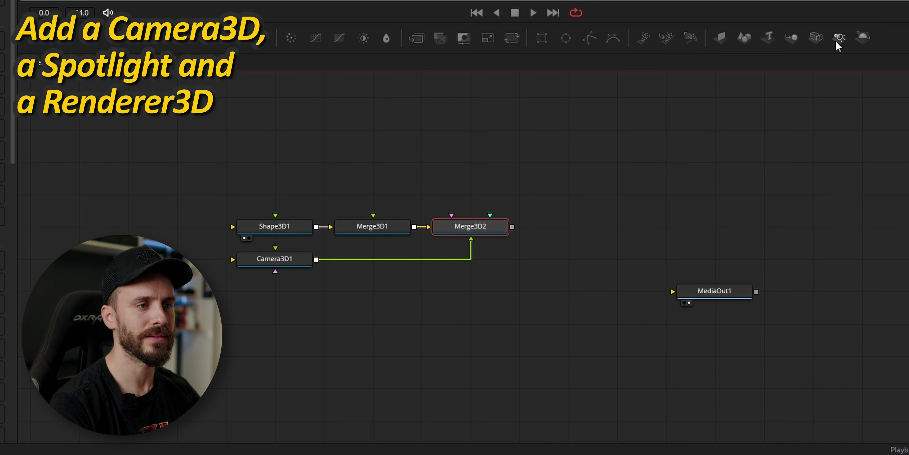
click(867, 37)
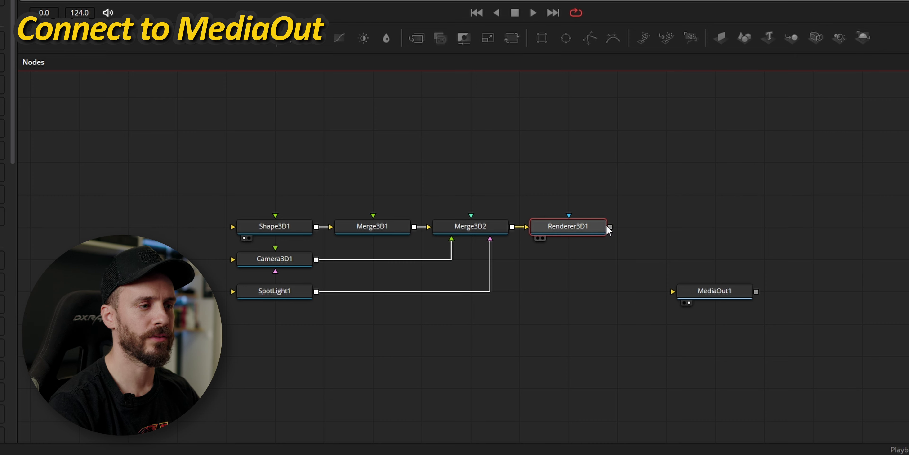
drag(610, 226, 712, 289)
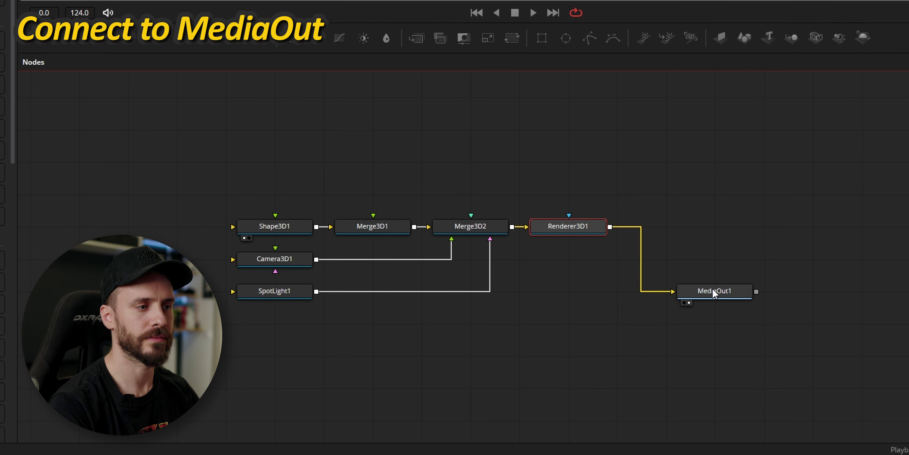
- Push the spotlight back to Z 5.51 and enable Lighting in Renderer3D1
click(277, 265)
click(741, 56)
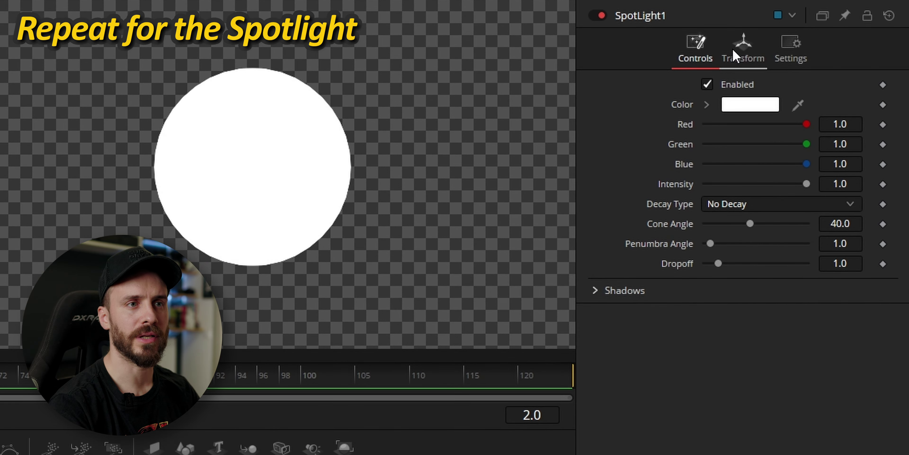
click(734, 54)
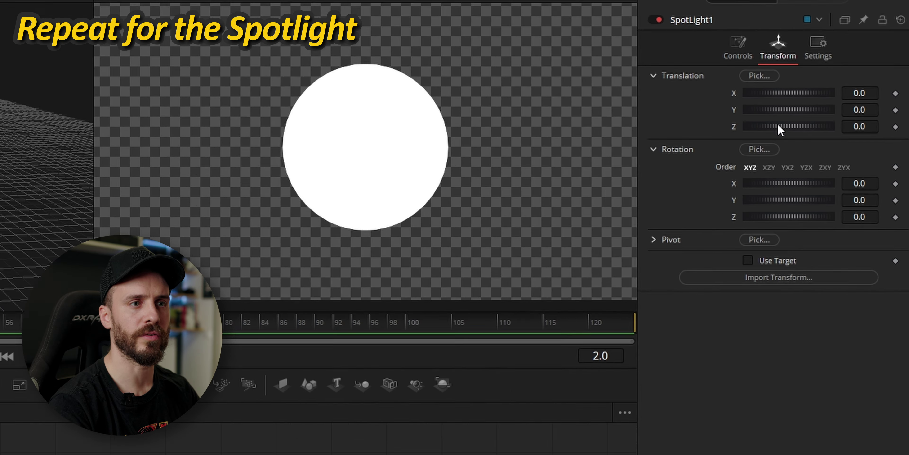
drag(744, 141, 772, 137)
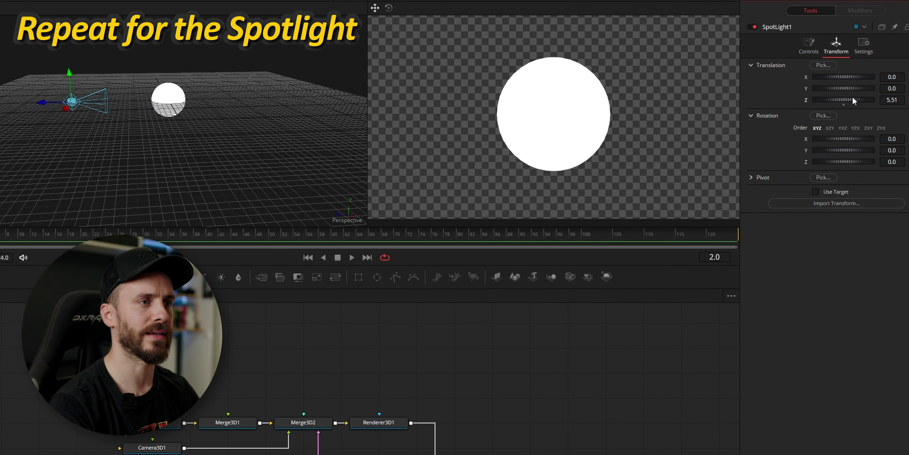
drag(852, 97, 853, 98)
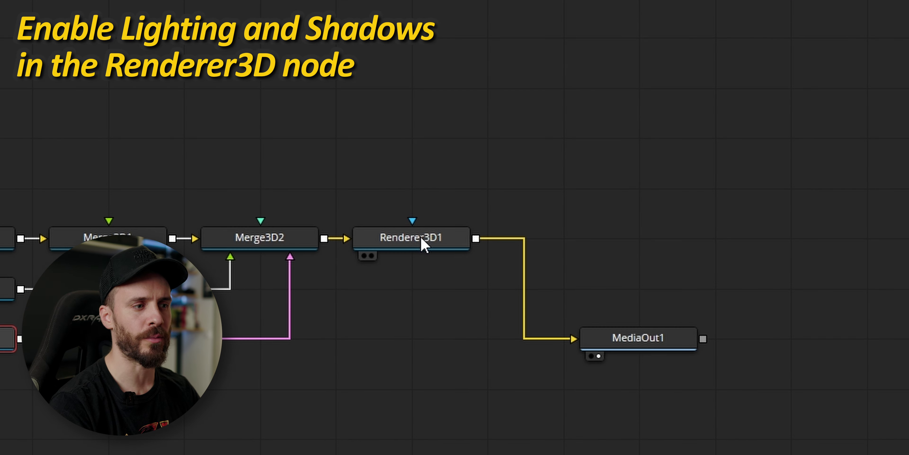
click(383, 423)
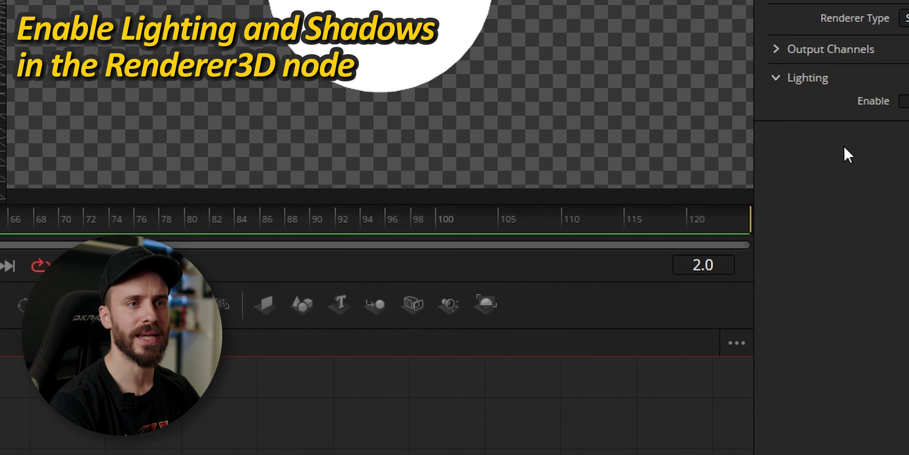
click(708, 318)
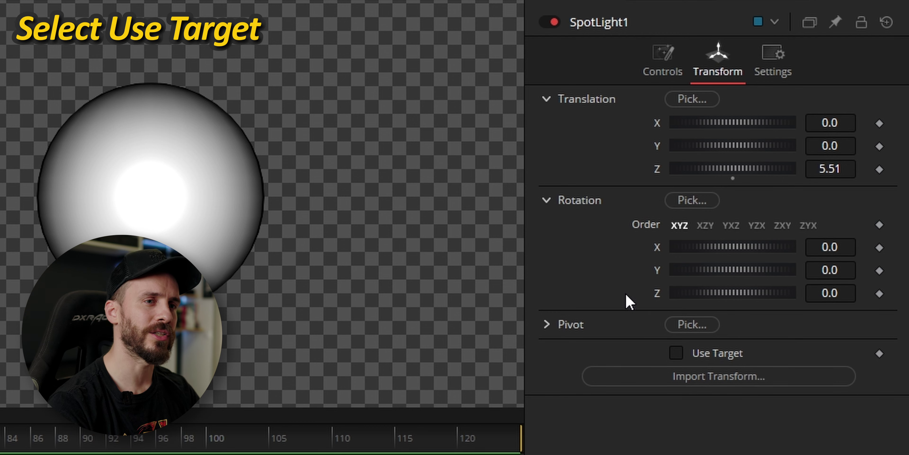
- Aim SpotLight1 at the origin with Use Target and raise it to Y 4.812
click(677, 353)
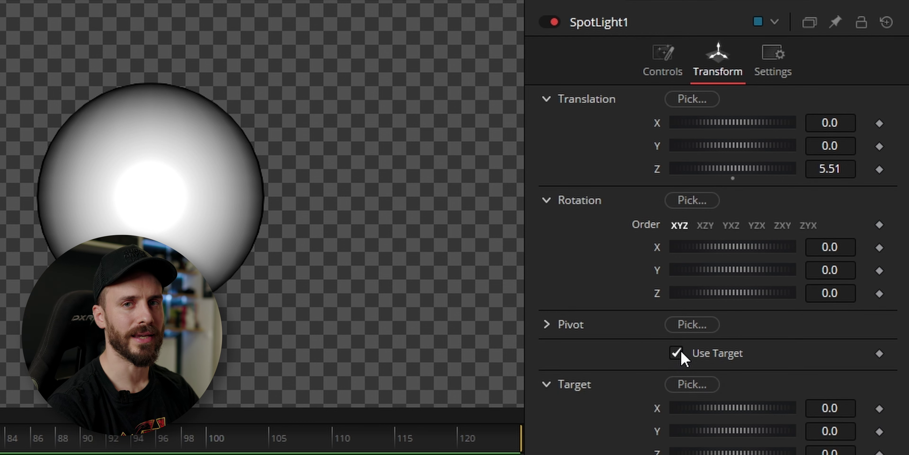
click(692, 385)
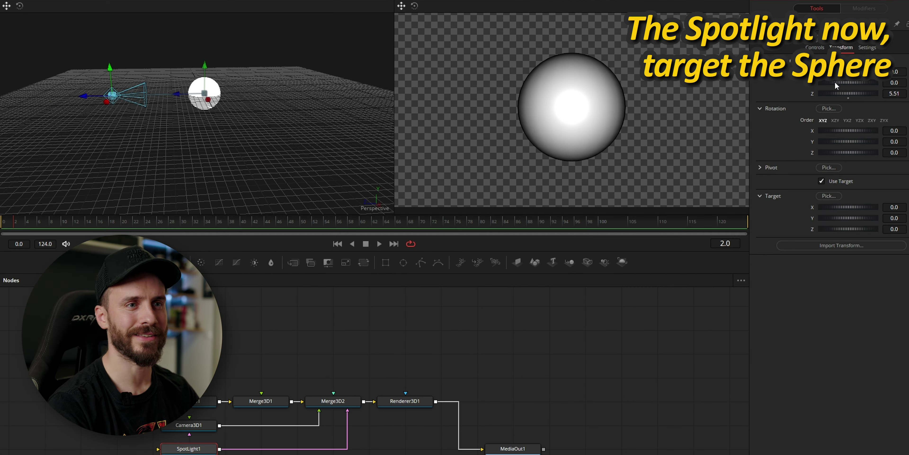
drag(705, 92, 729, 91)
drag(846, 81, 904, 85)
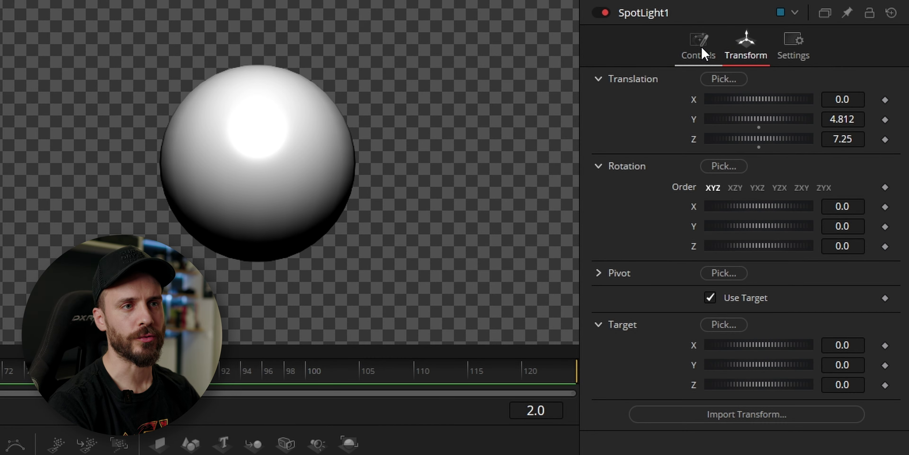
- Set SpotLight1's Decay Type to Linear
click(816, 47)
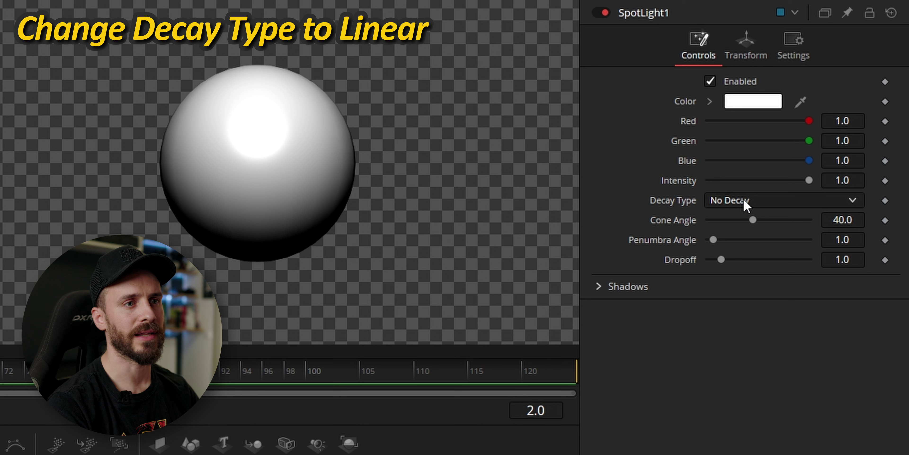
click(764, 206)
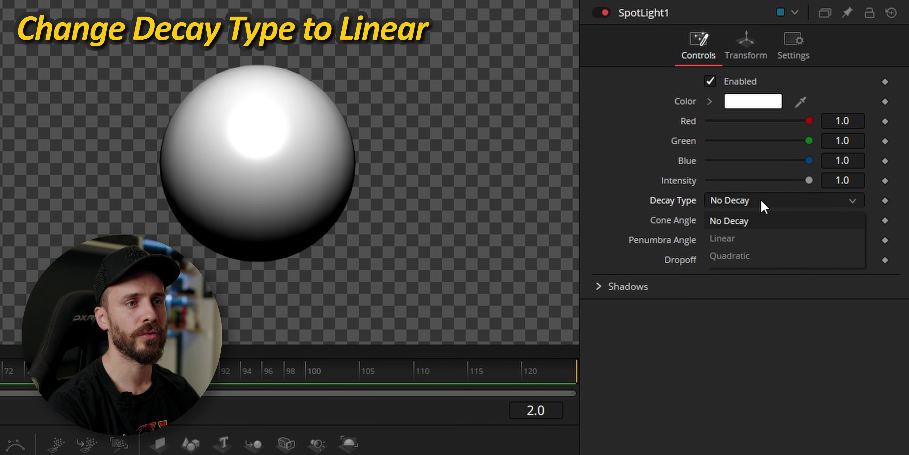
click(743, 243)
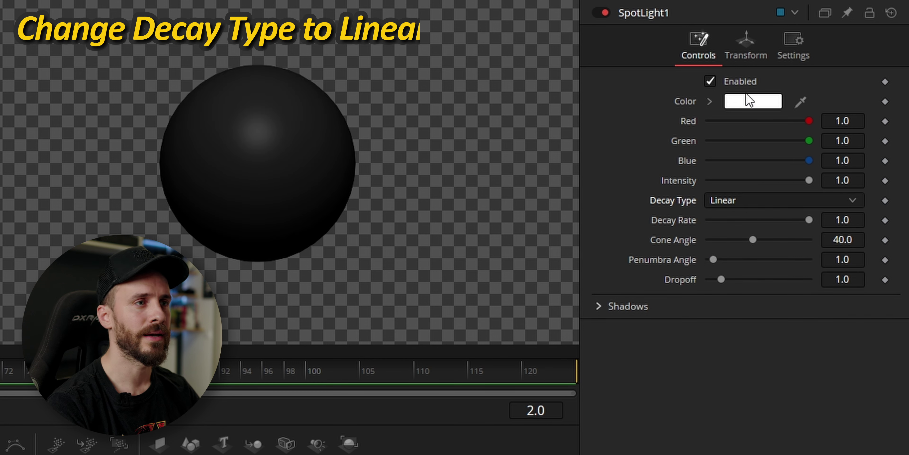
- Lower the spotlight, move it further back, and open its Color picker for a cyan tint
click(746, 41)
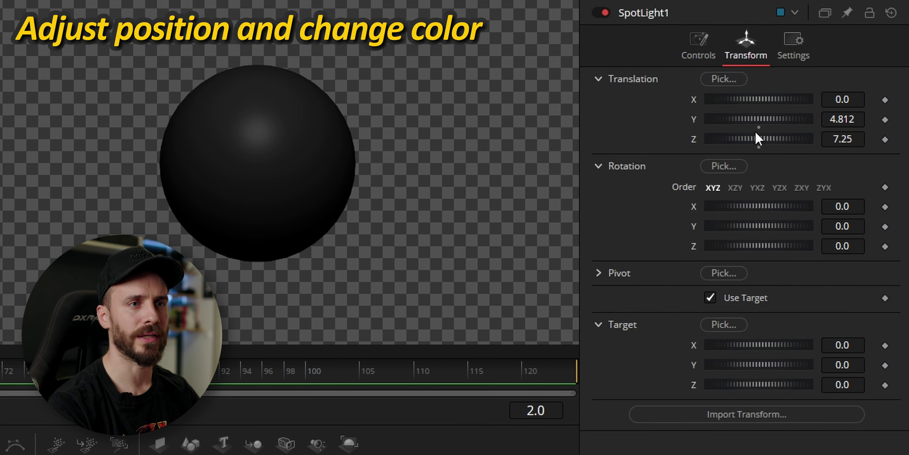
drag(765, 117, 729, 141)
click(703, 54)
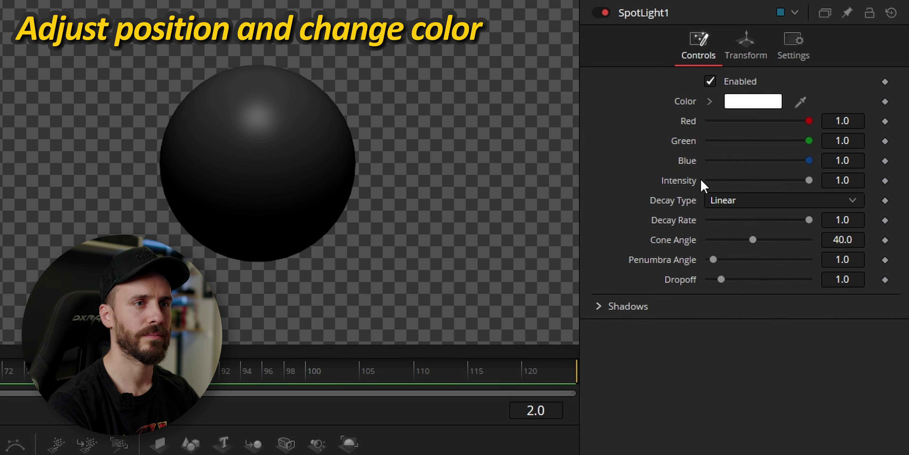
click(708, 102)
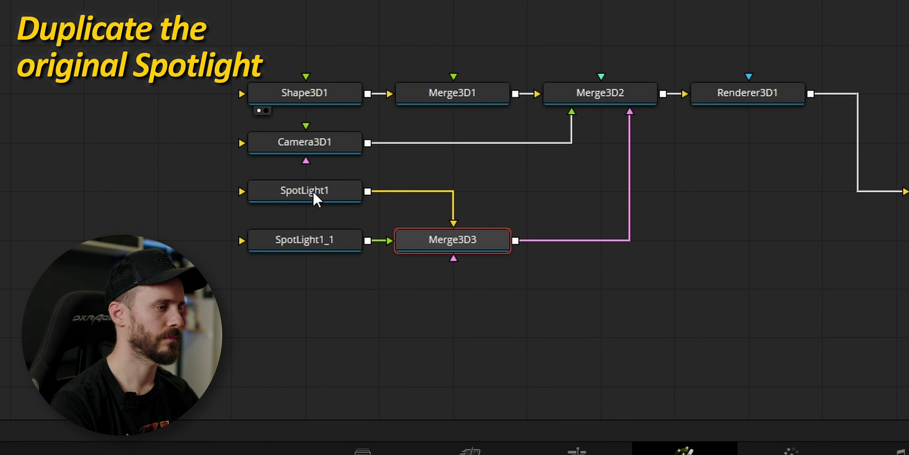
- Duplicate the two spotlights and connect both copies into Merge3D3
drag(319, 279, 306, 302)
key(ctrl+c)
key(ctrl+v)
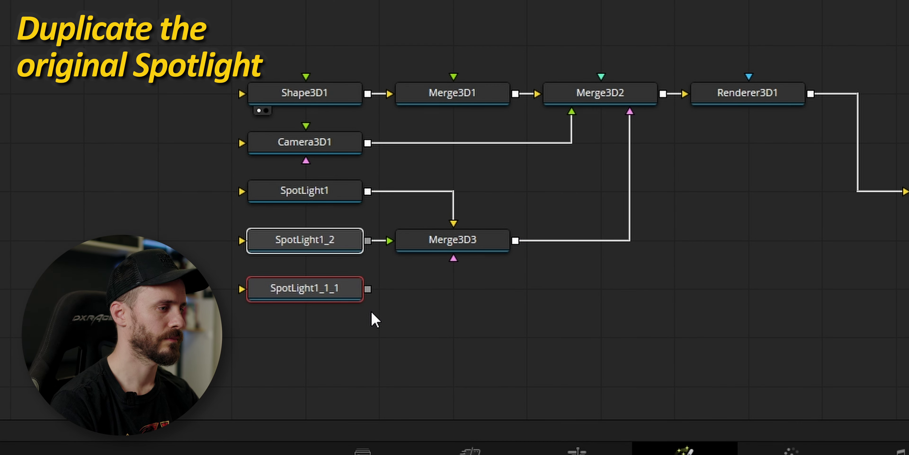
drag(367, 288, 426, 288)
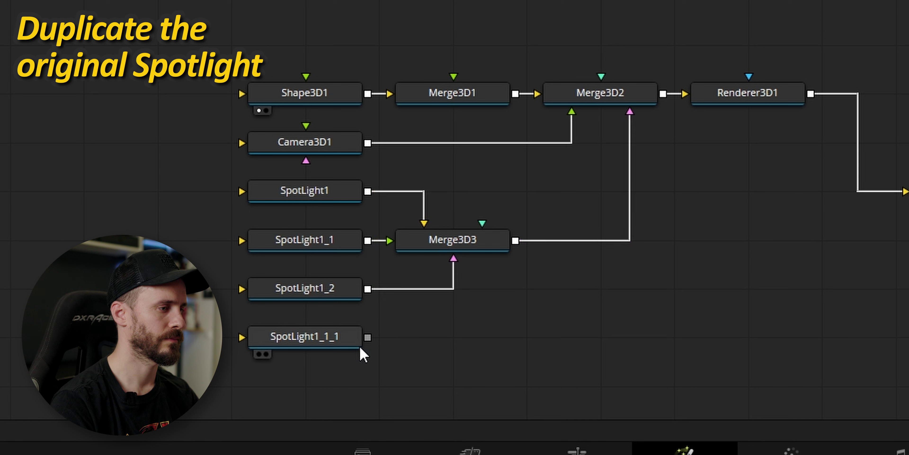
drag(367, 338, 489, 237)
- Move the four-light group aside and begin renaming the selected light to TopLight
drag(167, 172, 551, 394)
drag(470, 247, 543, 295)
scroll(422, 388, down, 1)
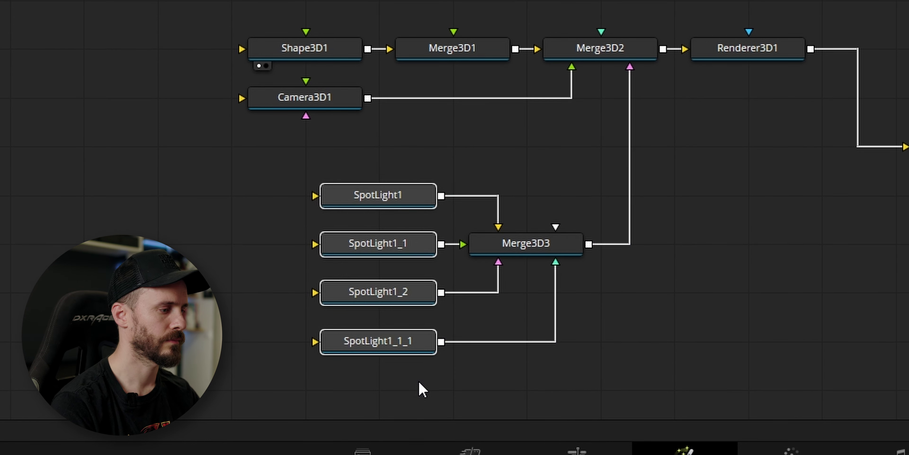
key(F2)
text(TopLi)
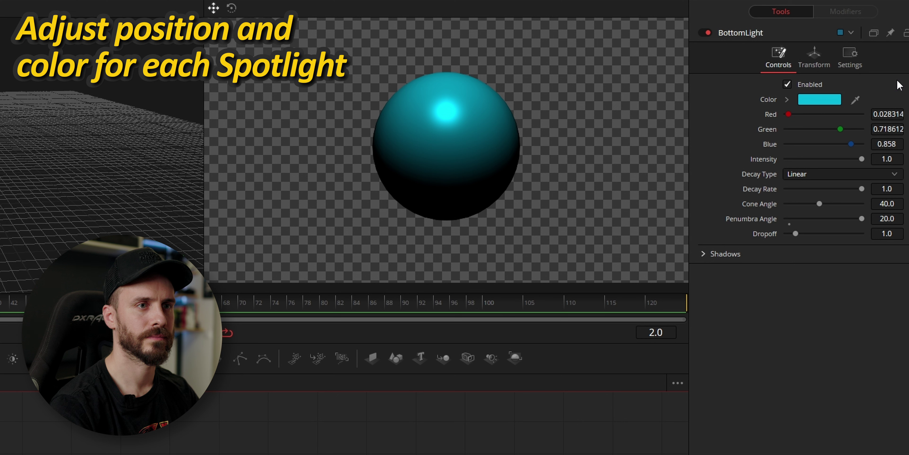
- Turn BottomLight's colour red and move it below the sphere
click(792, 100)
drag(900, 149, 901, 182)
click(816, 61)
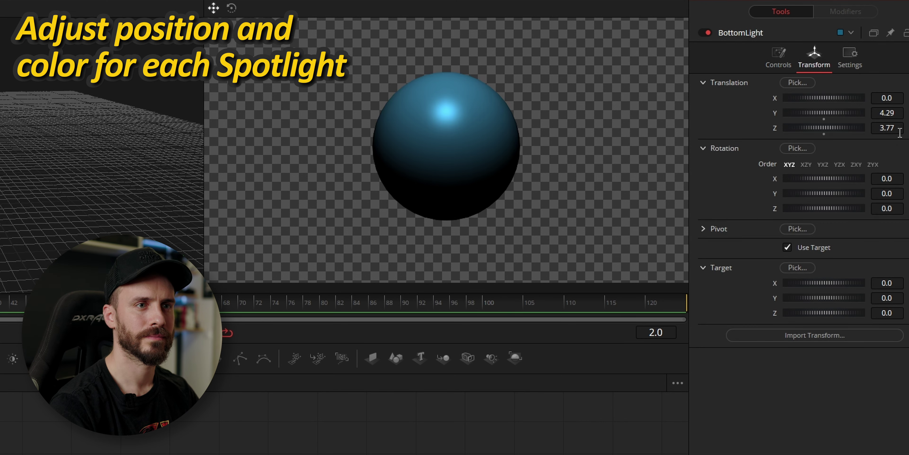
drag(836, 113, 670, 130)
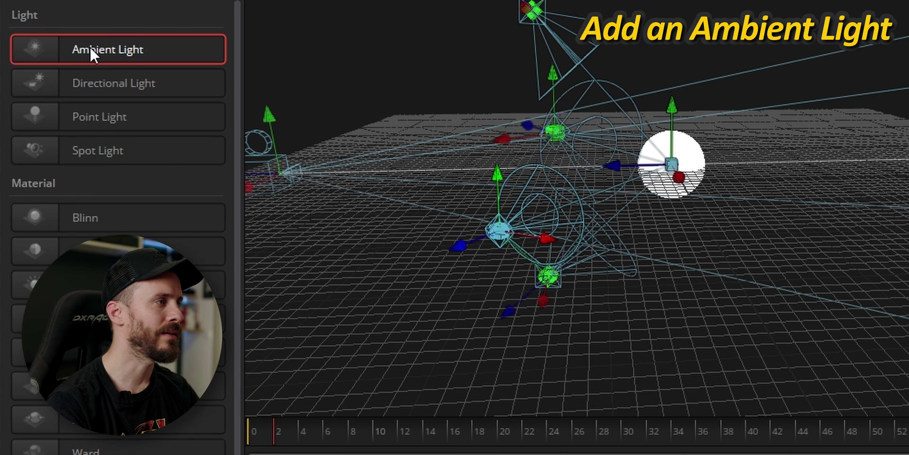
- Drag an Ambient Light from the Effects library and connect it to Merge3D3
drag(93, 49, 484, 434)
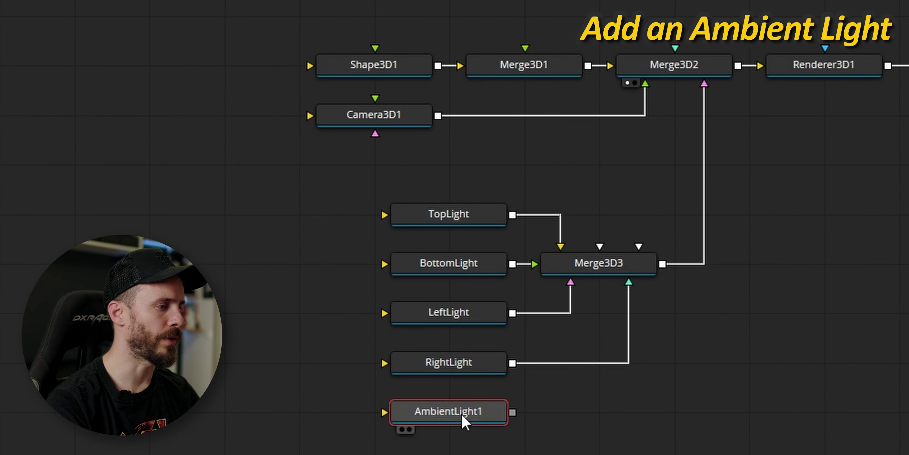
drag(625, 371, 620, 265)
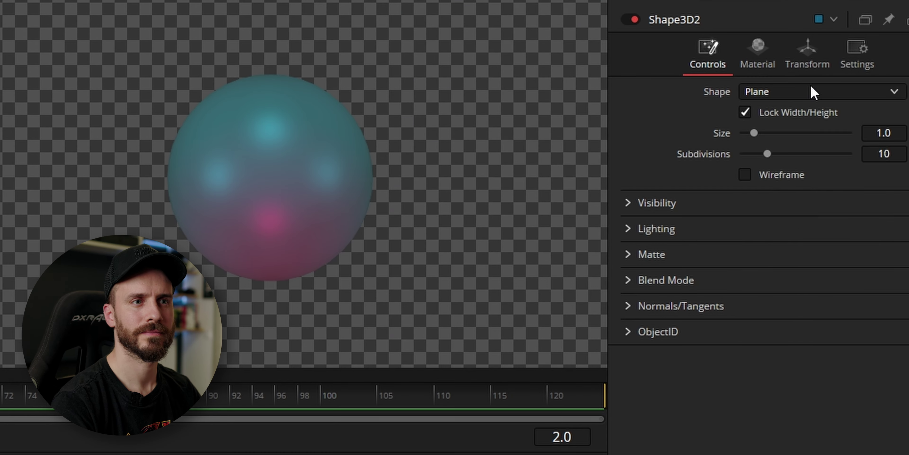
- Make Shape3D2 a torus with a near-black diffuse colour
click(812, 90)
click(756, 204)
click(758, 57)
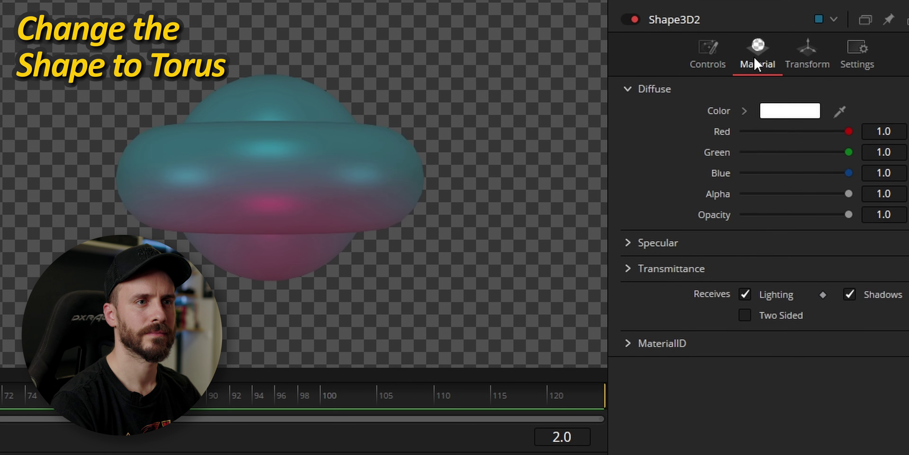
click(744, 111)
drag(740, 166, 740, 210)
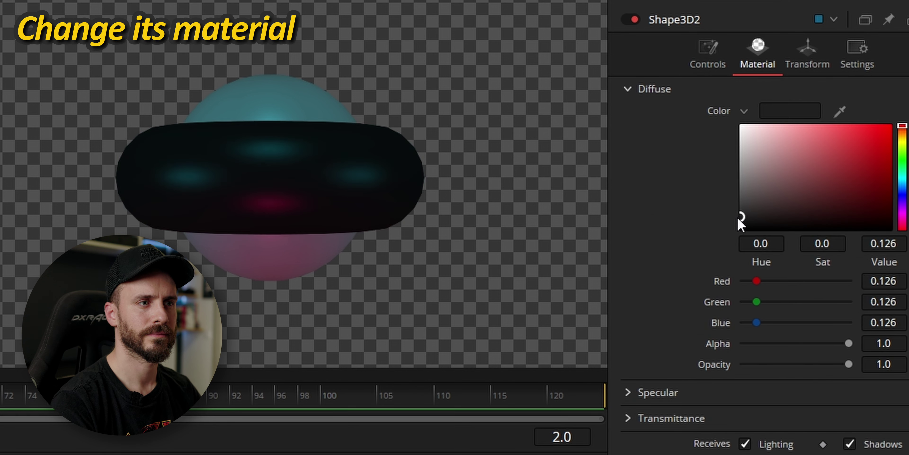
- Unlock the torus's XYZ scaling and set its X rotation to 90
click(715, 64)
click(808, 53)
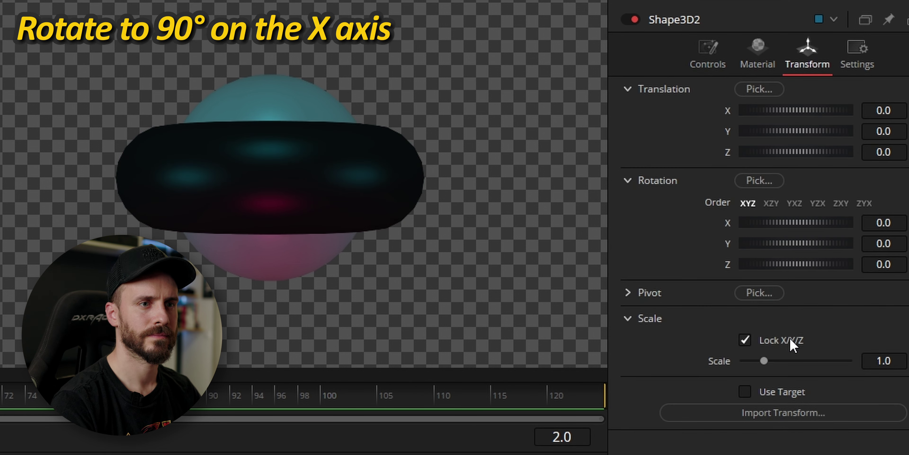
click(745, 340)
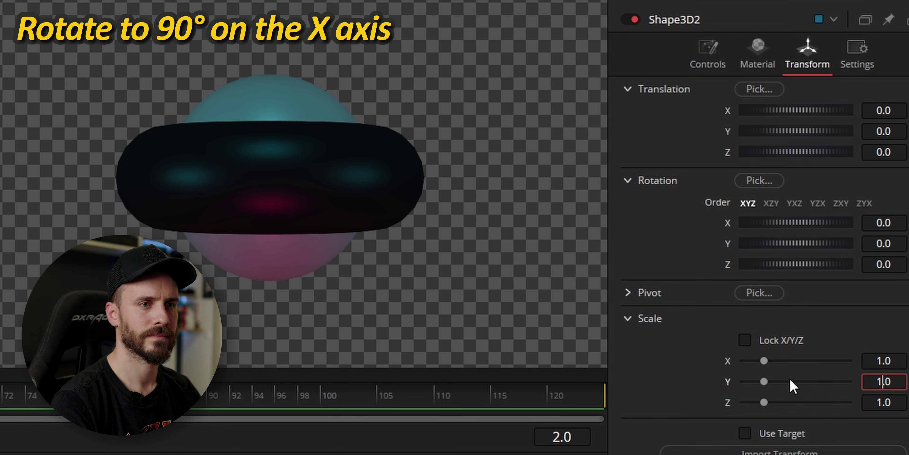
click(881, 222)
text(90)
key(Tab)
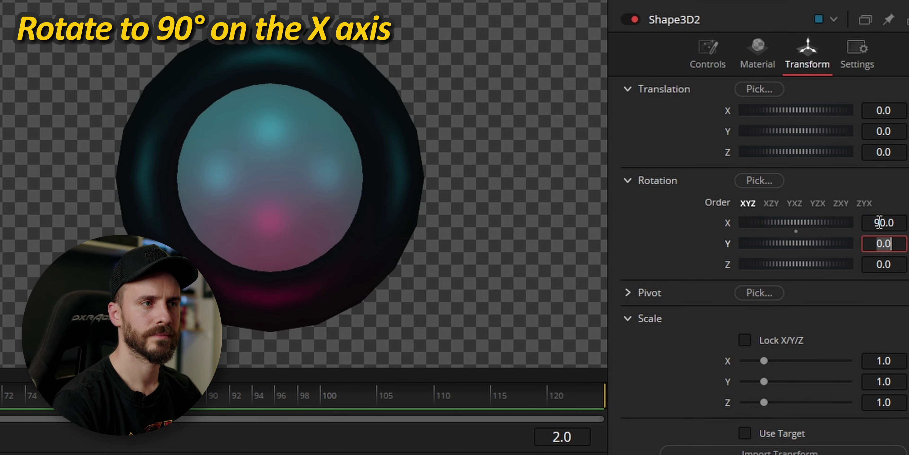
click(708, 53)
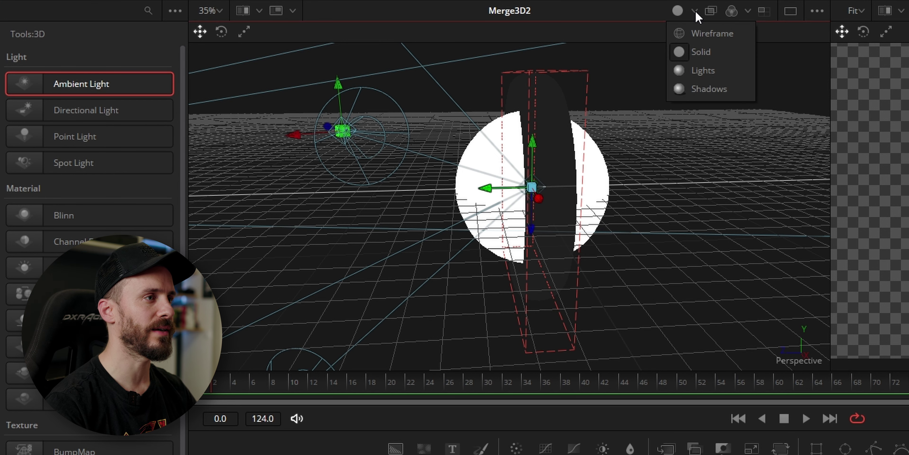
- Set the viewer to Lights shading and make the new shape a thin cylinder
click(714, 70)
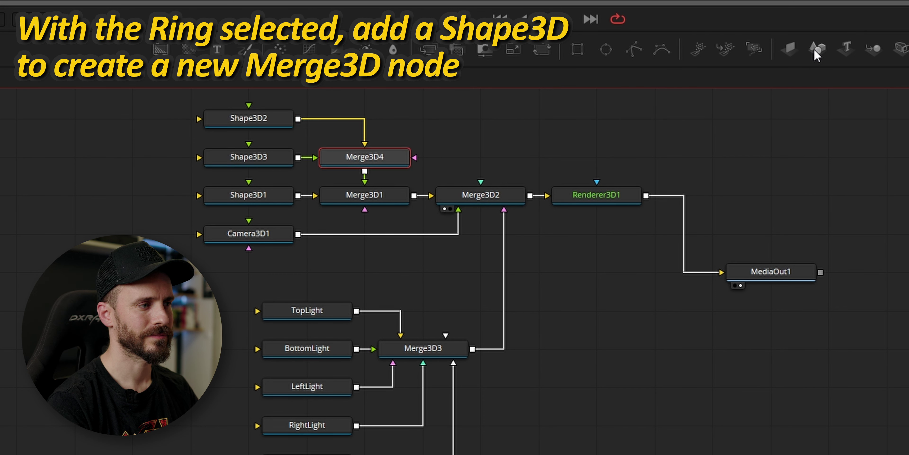
click(249, 158)
click(742, 78)
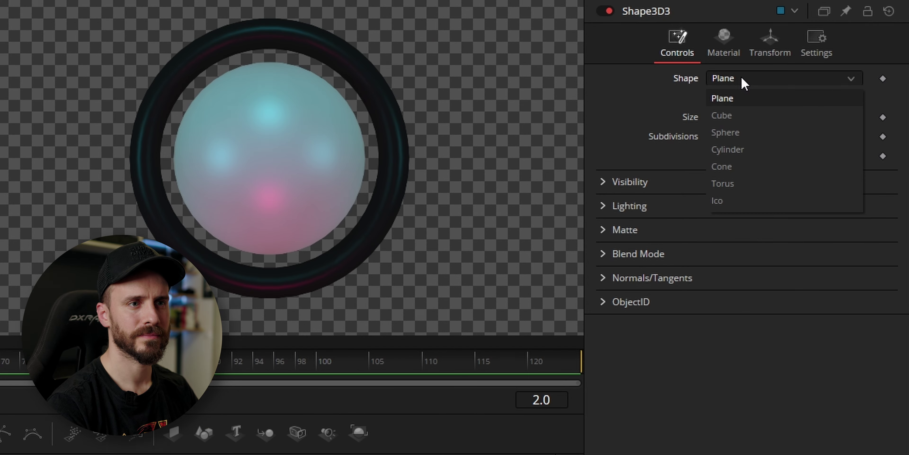
click(727, 150)
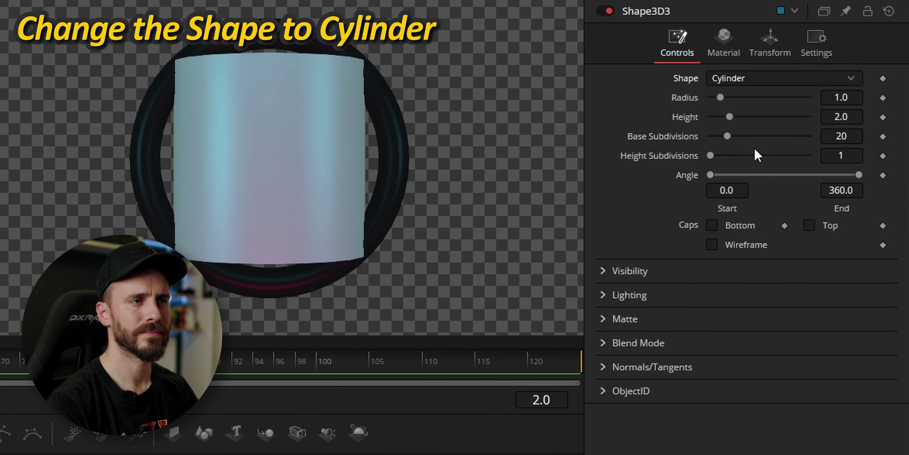
click(847, 97)
text(0.80.15)
key(Return)
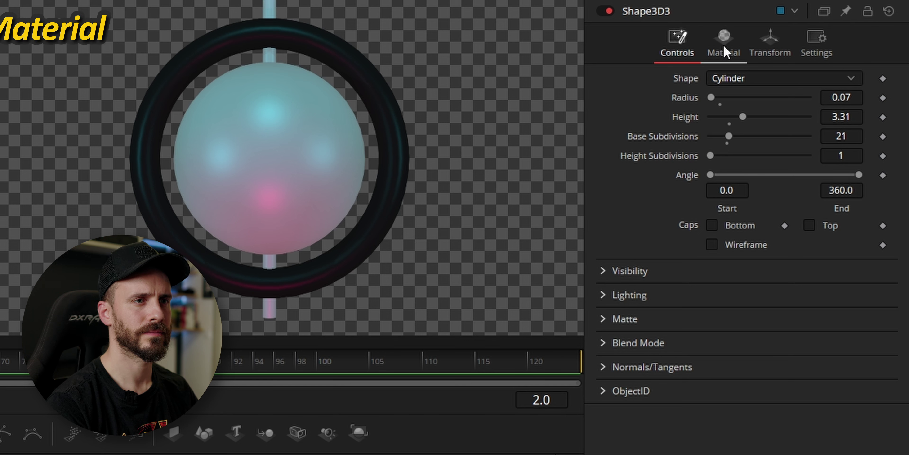
- Darken the cylinder's diffuse colour toward black and connect rod and ring into their merge
click(722, 42)
click(712, 98)
drag(712, 166, 712, 193)
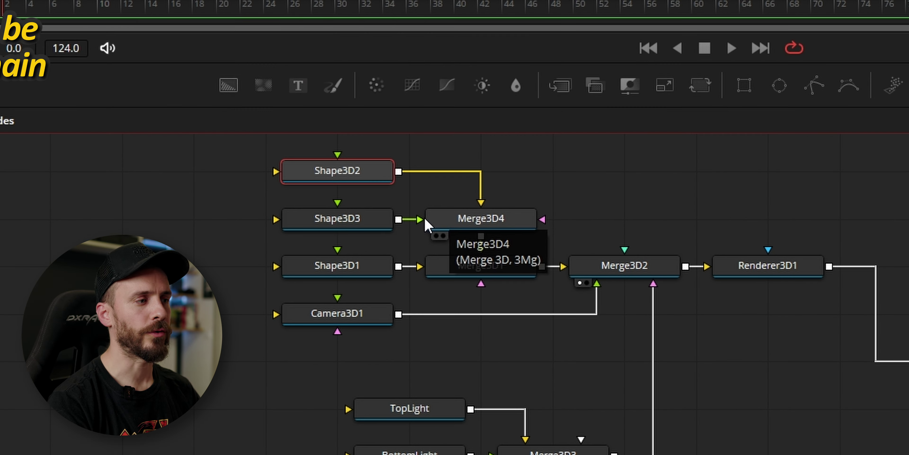
drag(420, 220, 324, 170)
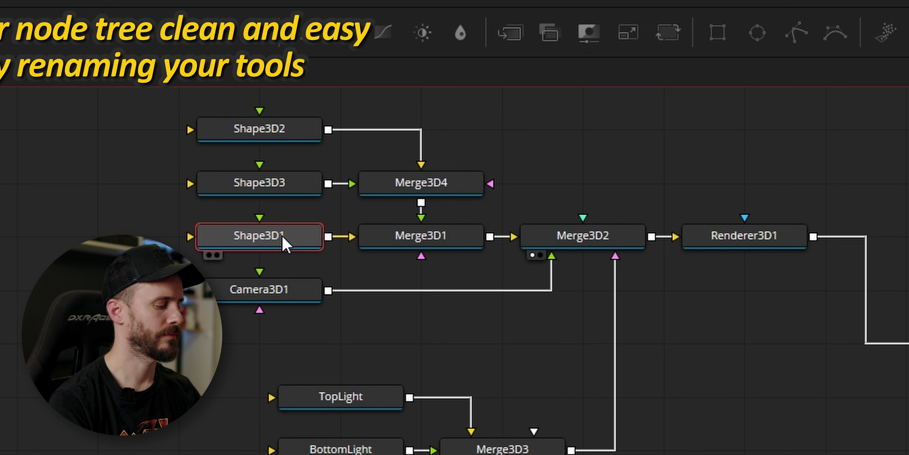
- Rename the first two shape nodes Sphere and Axis
key(F2)
text(Sphere)
key(Return)
click(282, 189)
key(F2)
text(Ax)
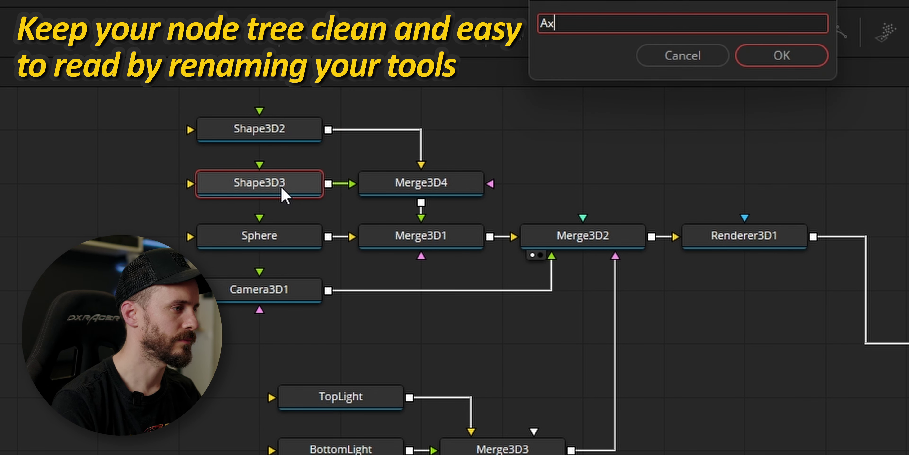
text(is)
key(Return)
- Rename the torus node Ring and move Camera3D1 down and to the right
click(254, 141)
key(F2)
text(Ri)
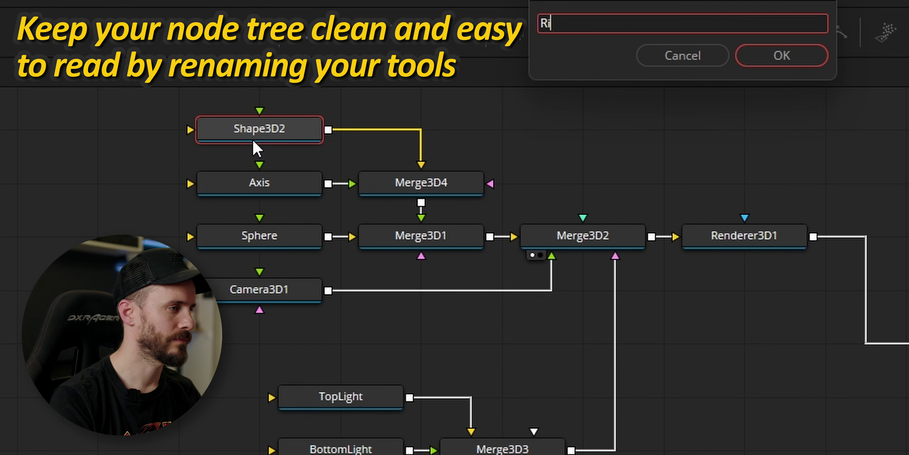
text(ng)
key(Return)
drag(298, 293, 450, 355)
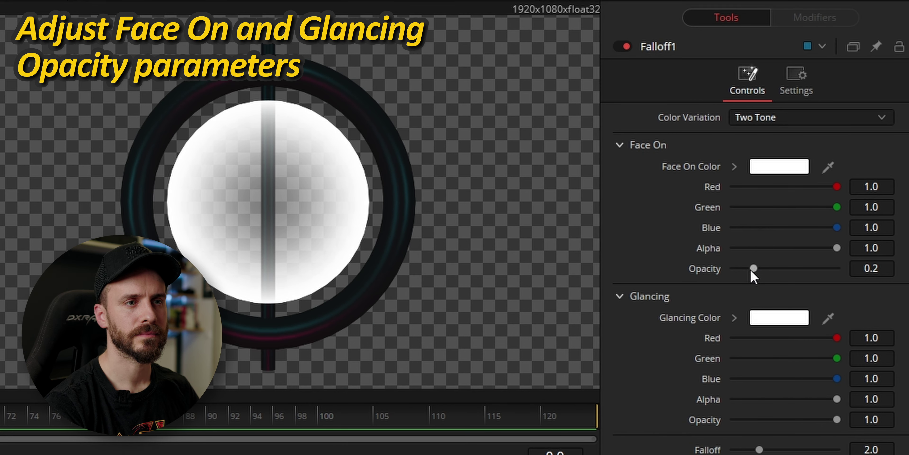
- Lower Falloff1's Face On opacity to 0.079 and Glancing opacity to 0.496
drag(749, 267, 741, 268)
drag(838, 419, 784, 420)
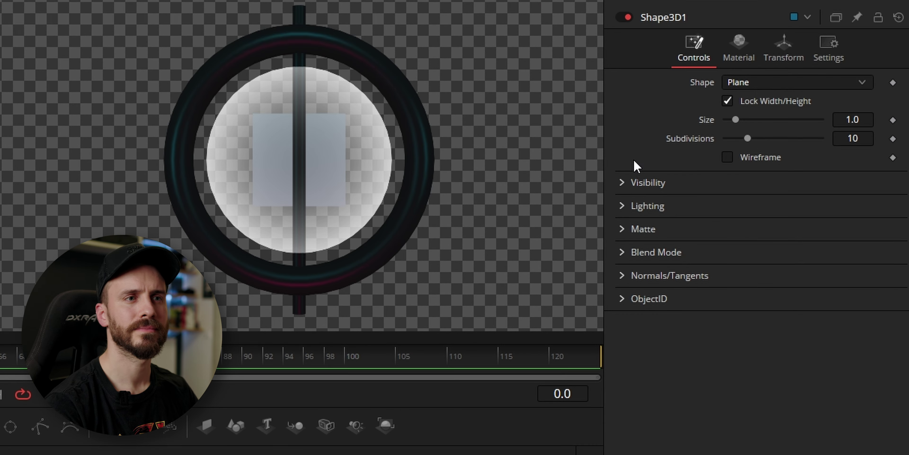
- Make Shape3D1 a cone with Base Subdivisions 3, forming a triangle
click(759, 83)
click(734, 173)
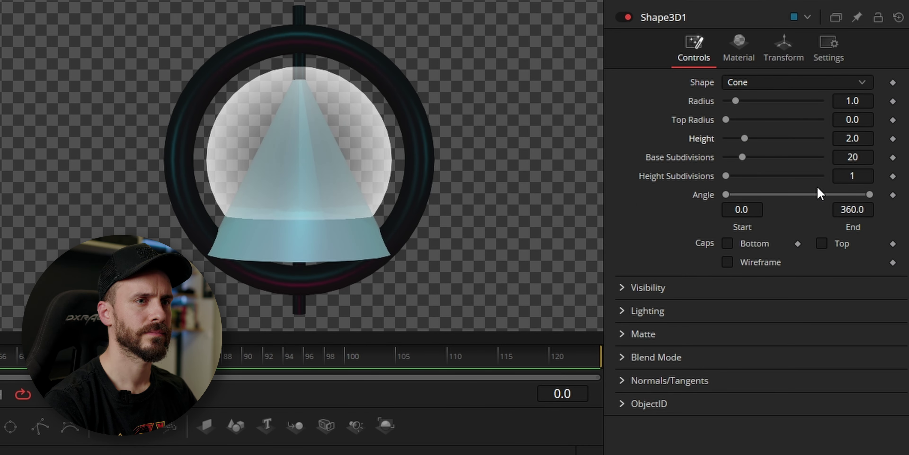
click(858, 157)
text(3)
key(Tab)
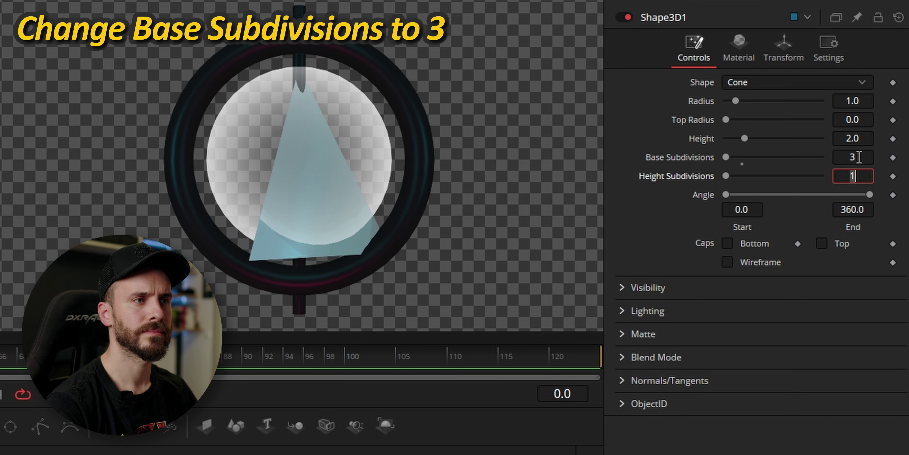
- Rotate the cone 90° on X and 90° on Z
click(781, 57)
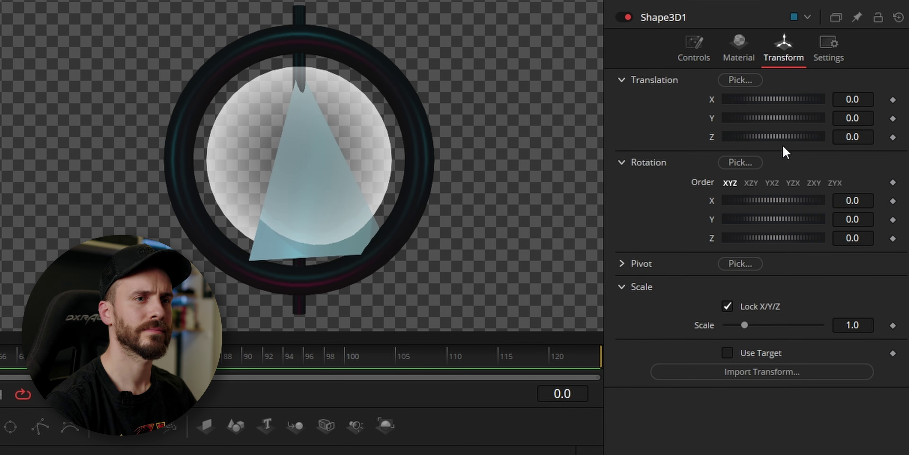
click(853, 199)
text(90)
key(Tab)
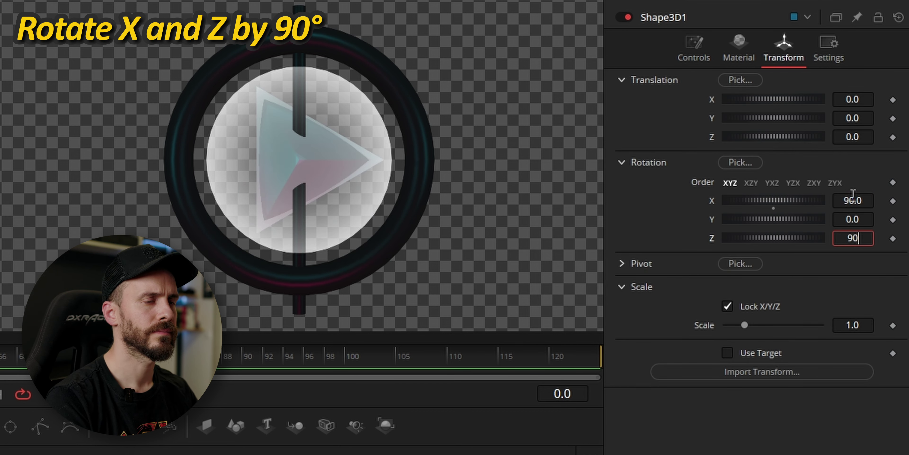
key(Tab)
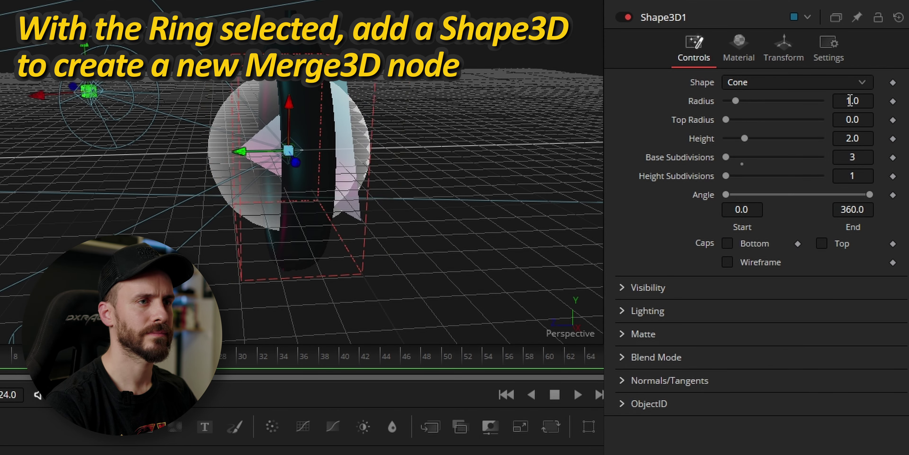
- Set the cone's Radius to 0.95, Height to 0.61 and Z translation to 0.33
drag(851, 101, 867, 101)
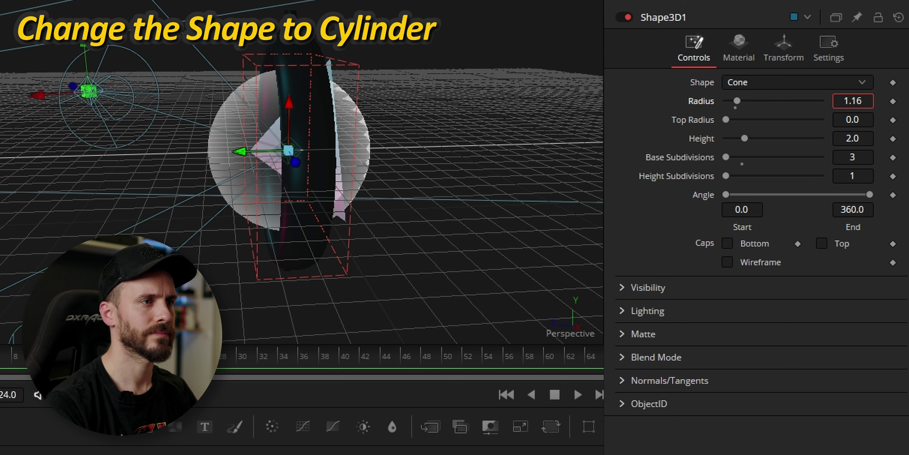
drag(853, 138, 837, 138)
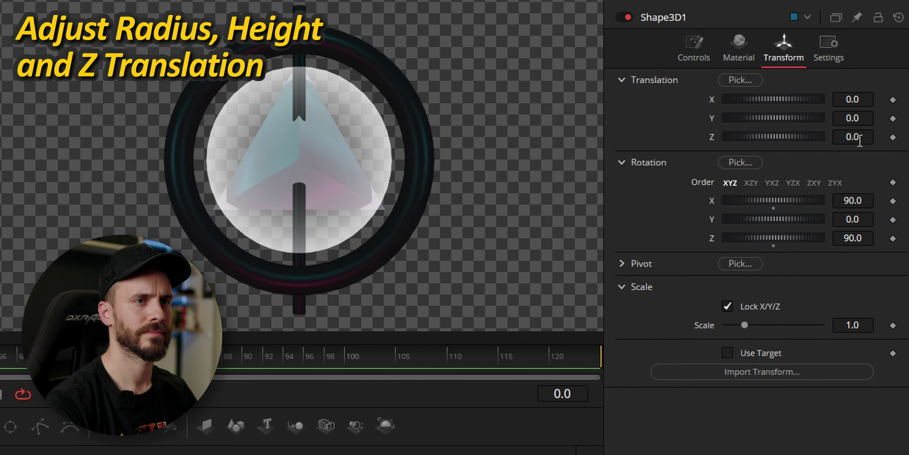
drag(860, 140, 863, 139)
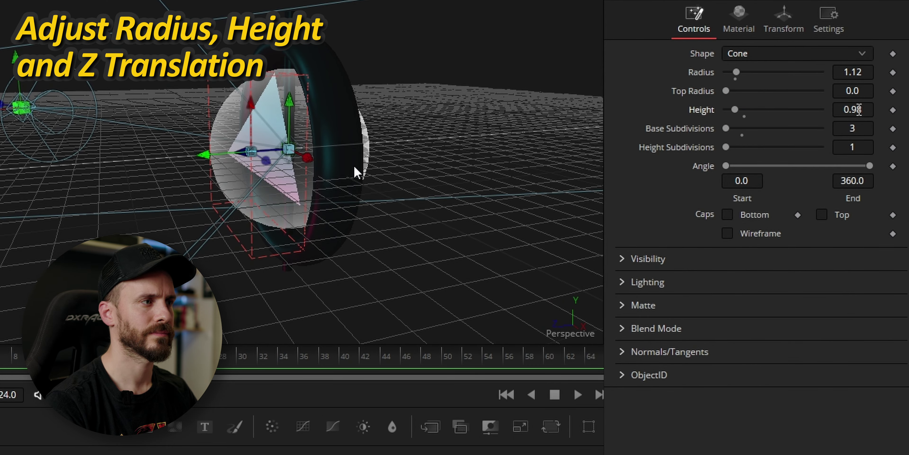
drag(859, 109, 852, 109)
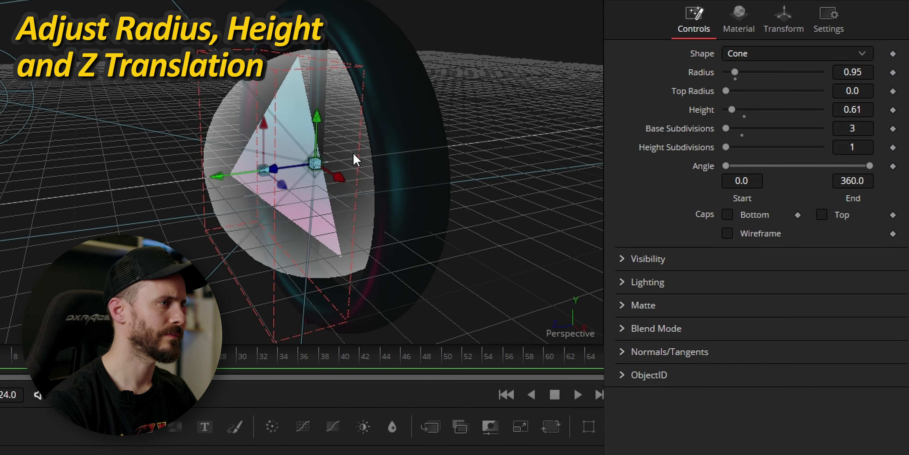
alt+middle_drag(459, 169, 276, 118)
click(783, 25)
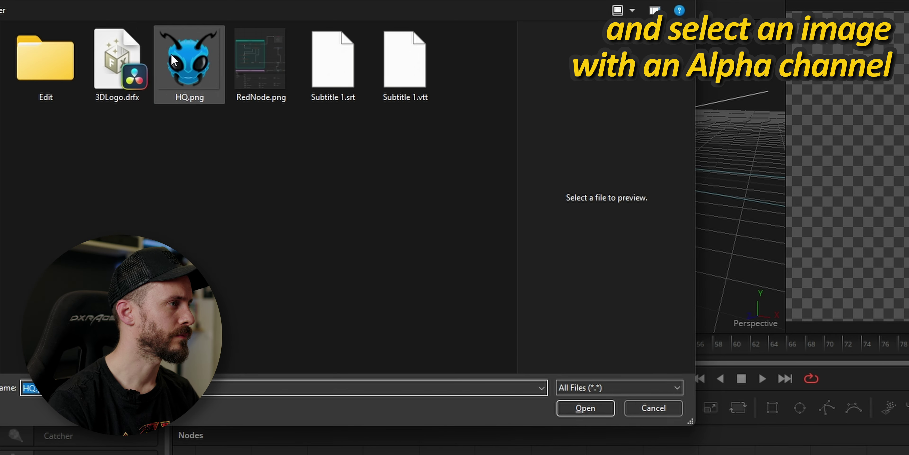
- Load HQ.png, add a Resize node after it, and add a Material Merge after Falloff1
double_click(173, 57)
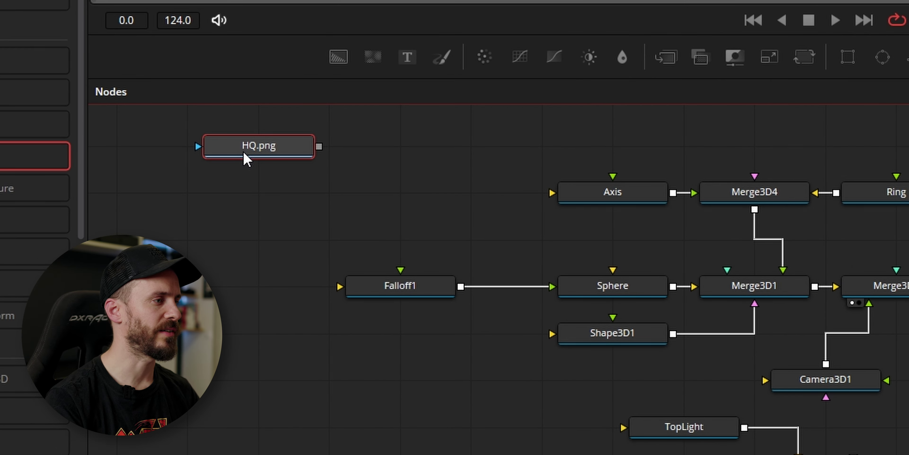
key(shift+space)
text(resi)
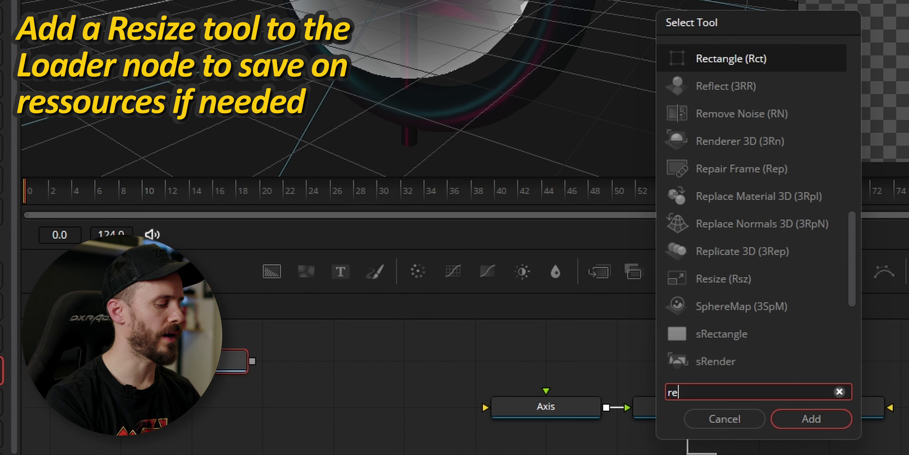
key(Return)
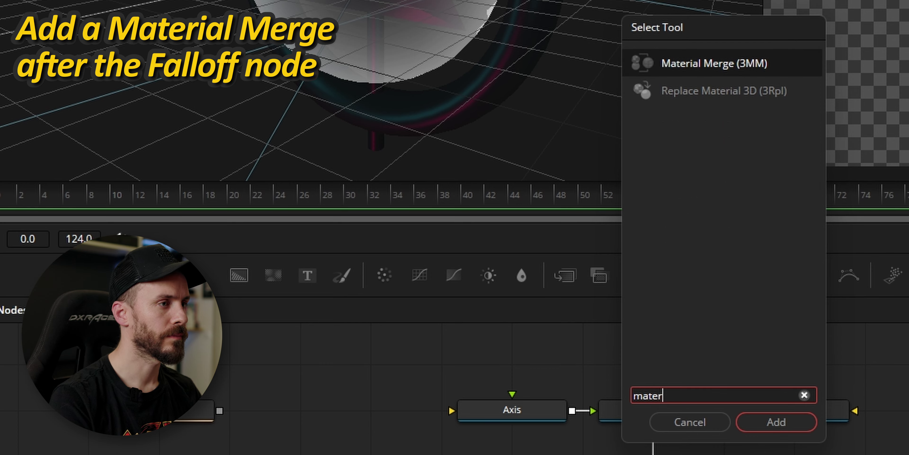
key(Return)
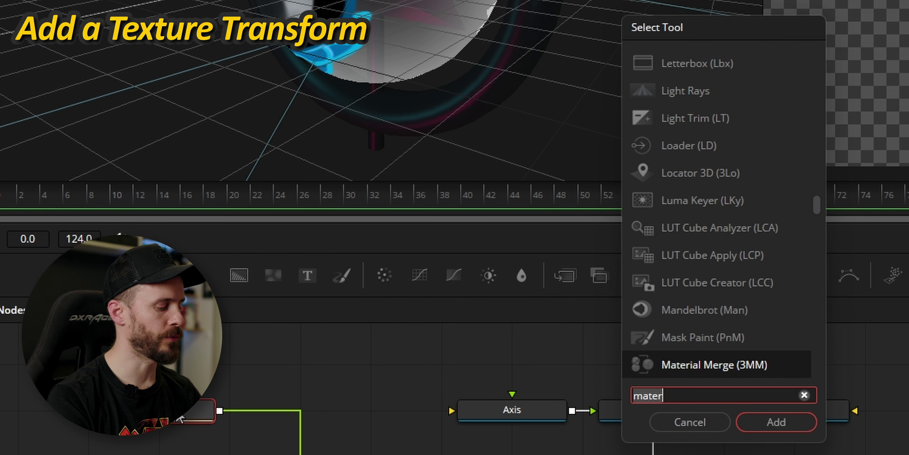
- Add a Texture Transform after Resize1 and rotate the Sphere 180° on Y
text(text)
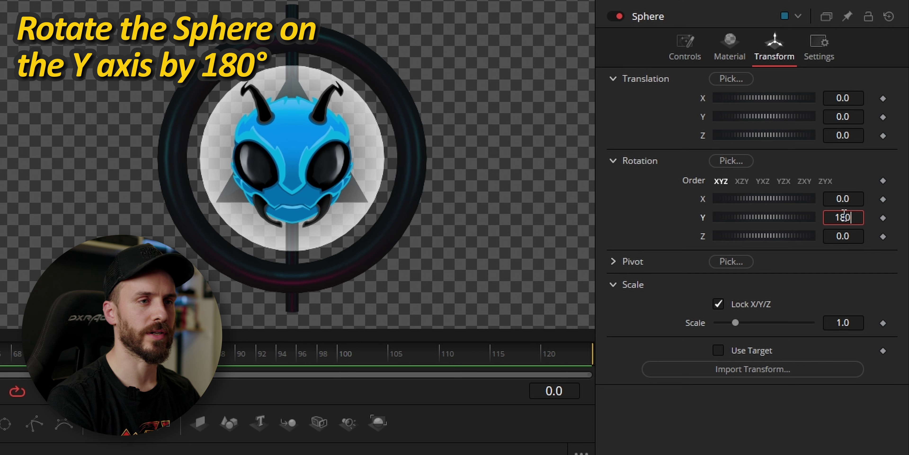
key(Tab)
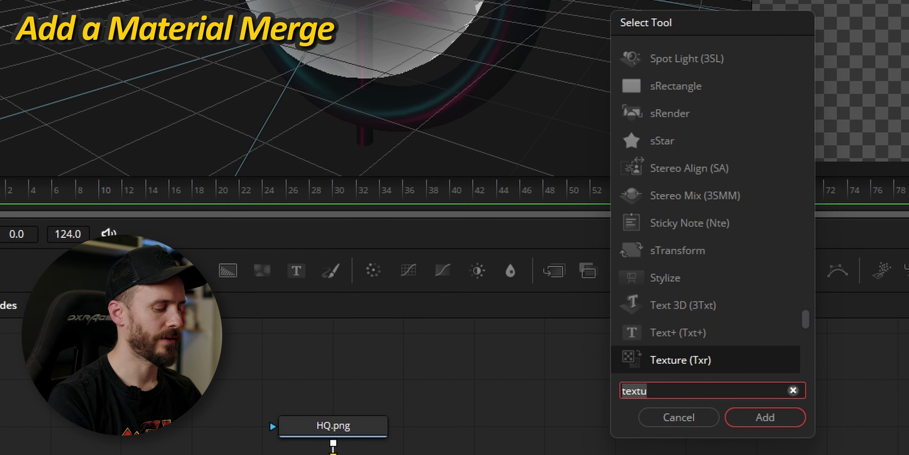
- Add MaterialMerge2 below TextureTransform1 and drop a Text+ node into the graph
text(materi)
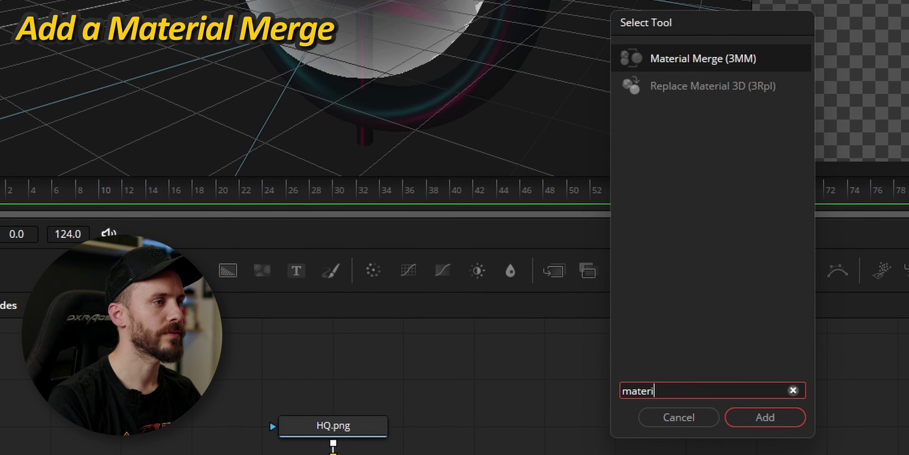
key(Return)
drag(461, 18, 296, 284)
- Add TextureTransform2 after Text1 and connect it into MaterialMerge2
key(shift+space)
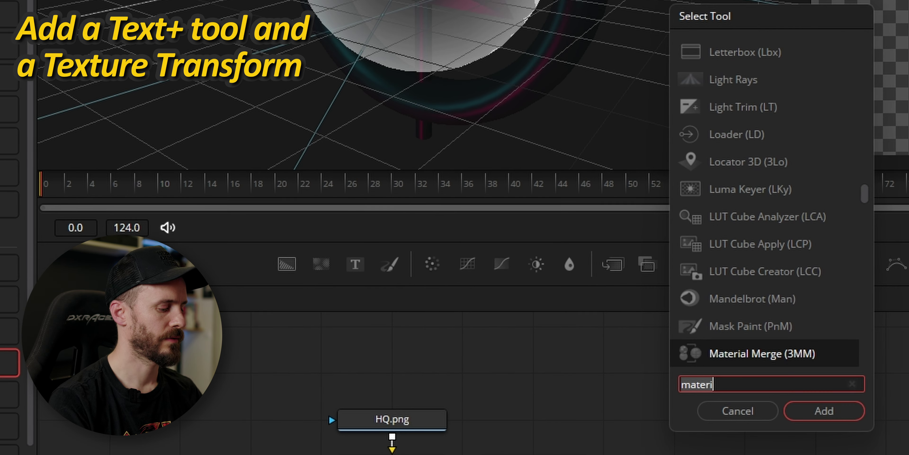
text(text)
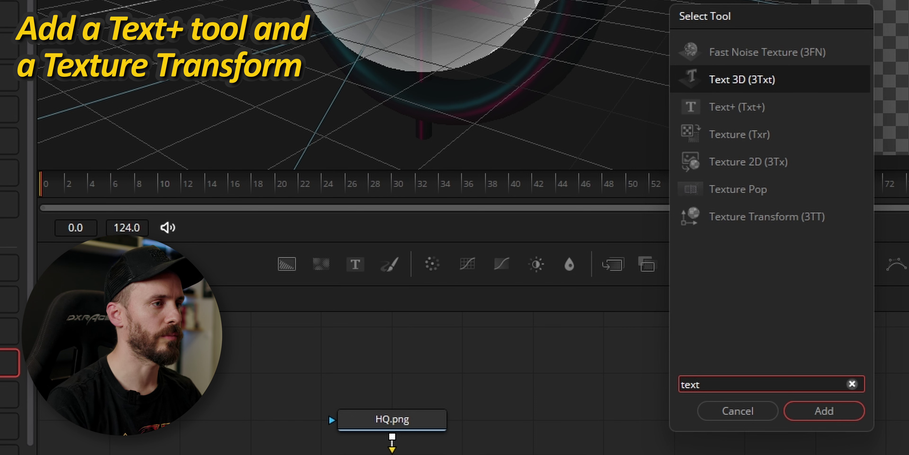
key(Down)
key(Down)
key(Down)
key(Down)
key(Down)
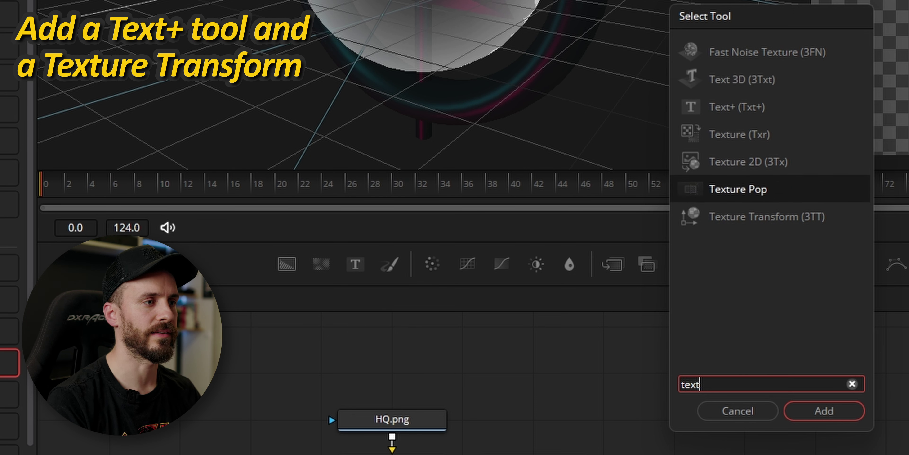
key(Return)
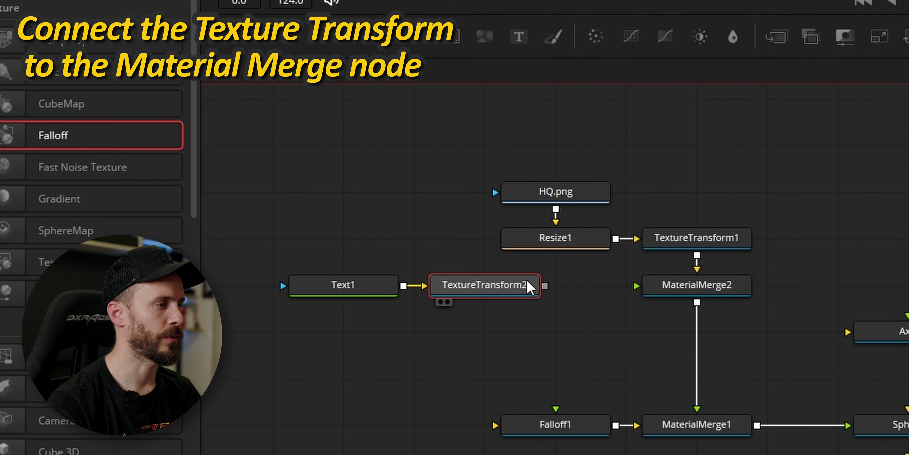
drag(545, 286, 703, 293)
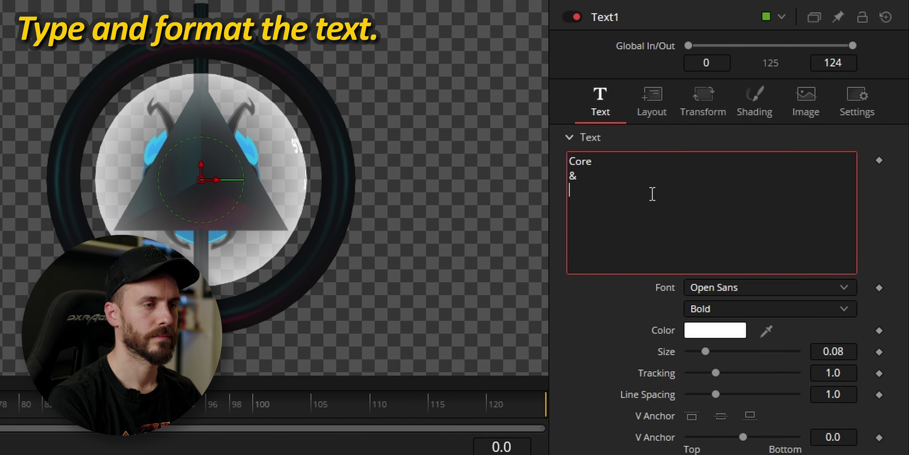
- Set Text1's font to Dancing Script
click(727, 289)
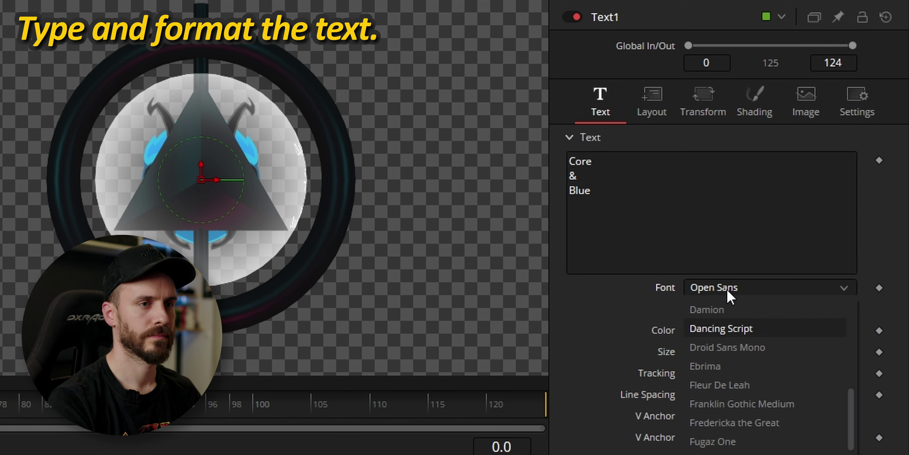
key(Return)
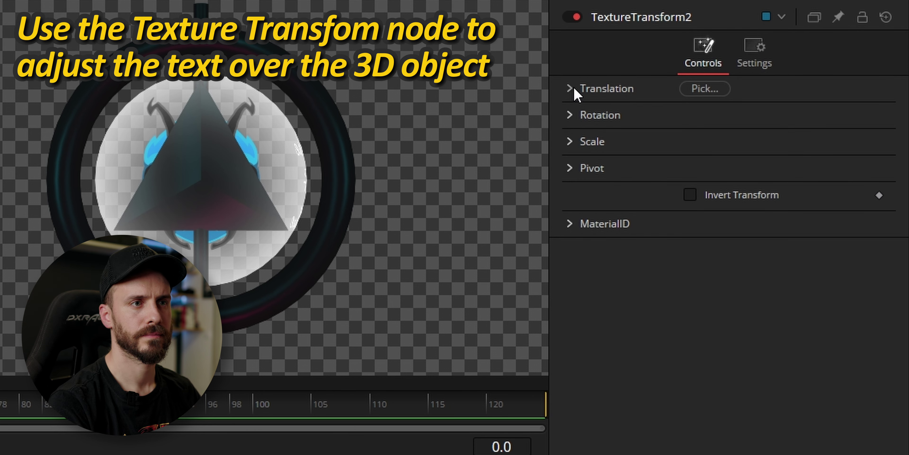
click(572, 87)
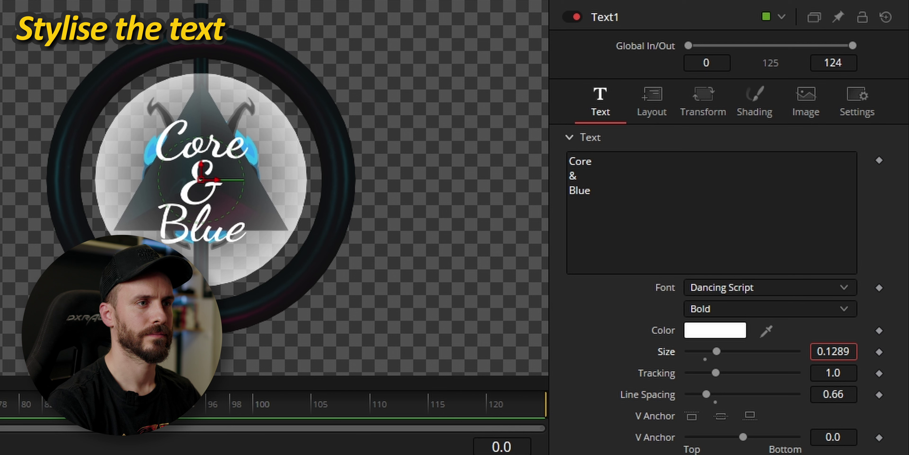
- Enable the Red Outline shading element on the text
click(755, 103)
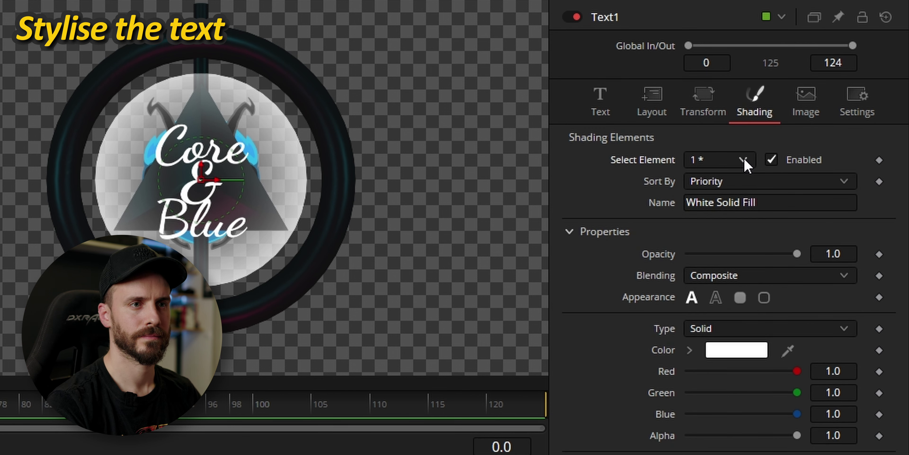
click(743, 159)
click(721, 197)
click(773, 157)
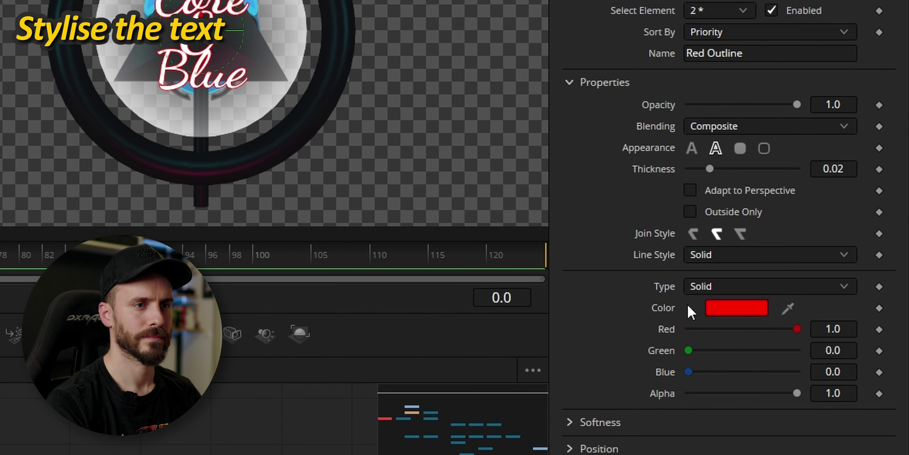
click(690, 308)
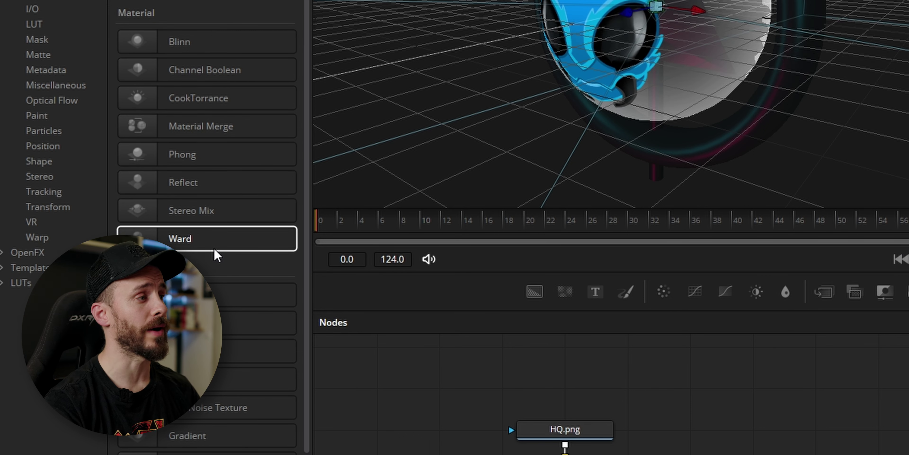
- Drop a Blinn material onto the link between MaterialMerge1 and Sphere
drag(218, 35, 693, 454)
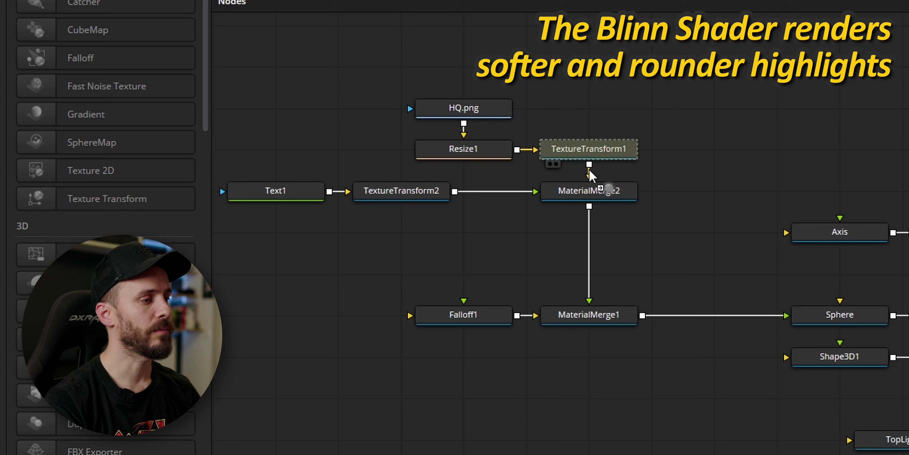
drag(590, 176, 712, 320)
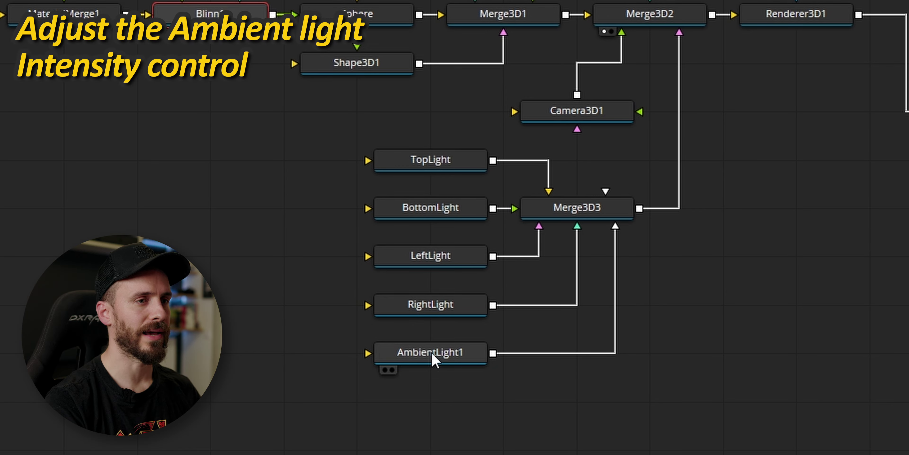
- Raise AmbientLight1's Intensity from 0.402 to about 0.79
click(431, 353)
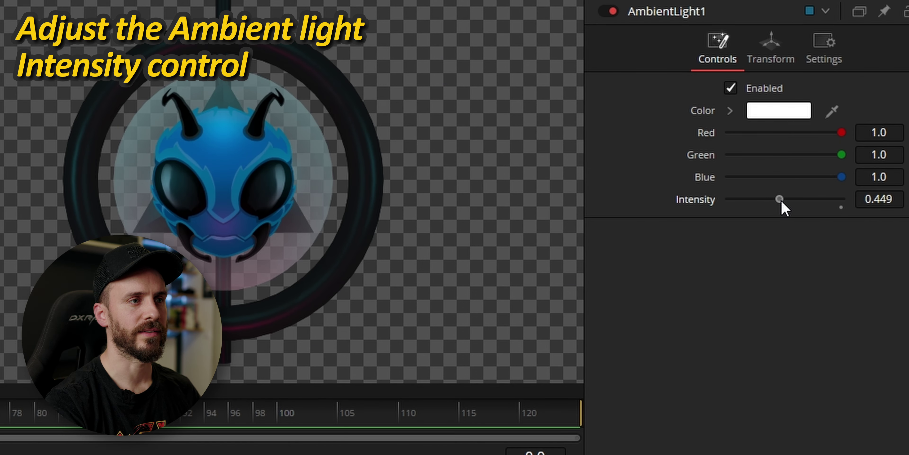
drag(782, 206, 821, 205)
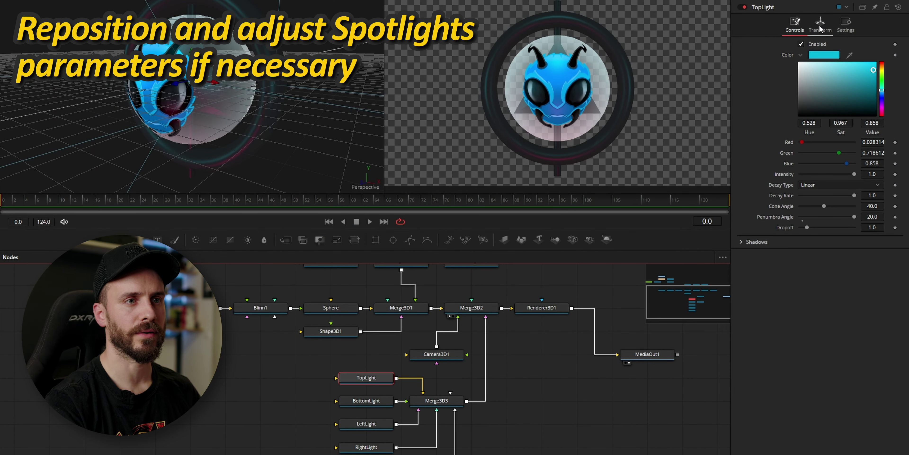
- Show TopLight's Transform settings and orbit the 3D view to inspect the spotlights
click(821, 28)
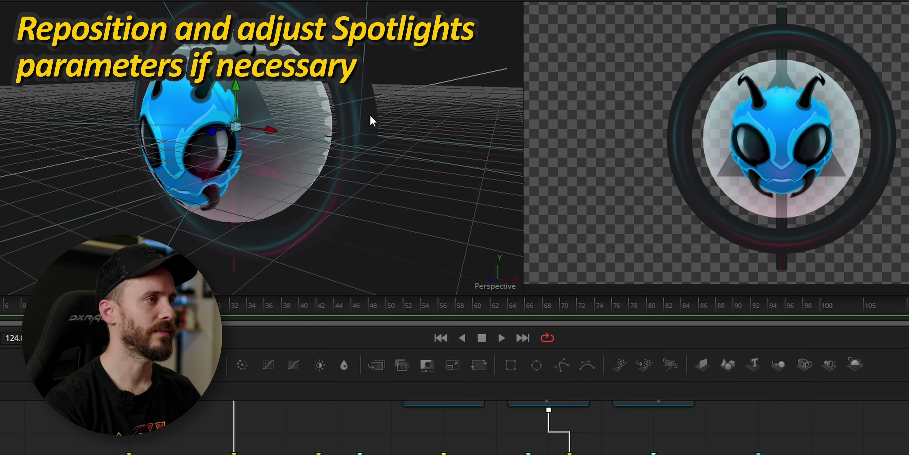
scroll(272, 80, down, 5)
scroll(174, 42, up, 3)
drag(197, 102, 170, 243)
alt+middle_drag(127, 153, 165, 154)
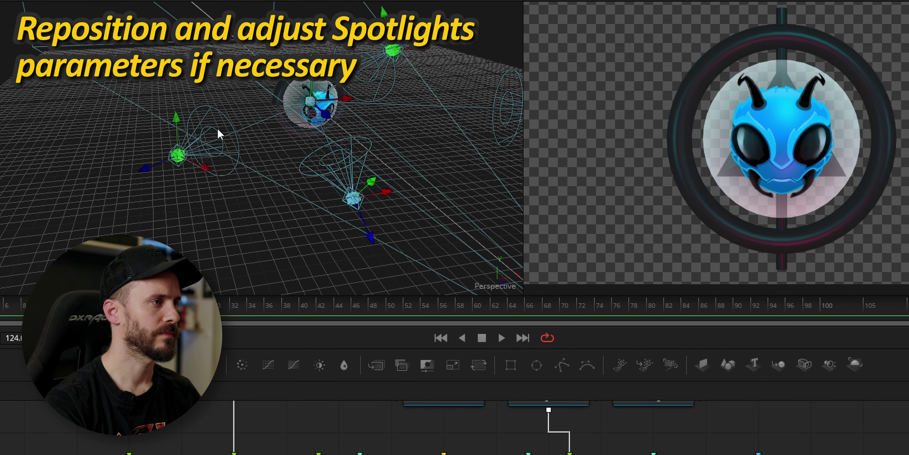
alt+middle_drag(262, 142, 452, 140)
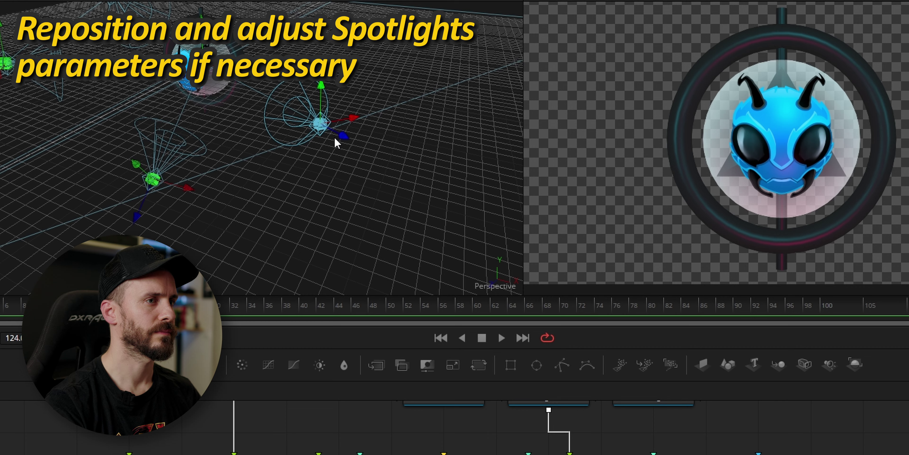
middle_drag(289, 225, 100, 99)
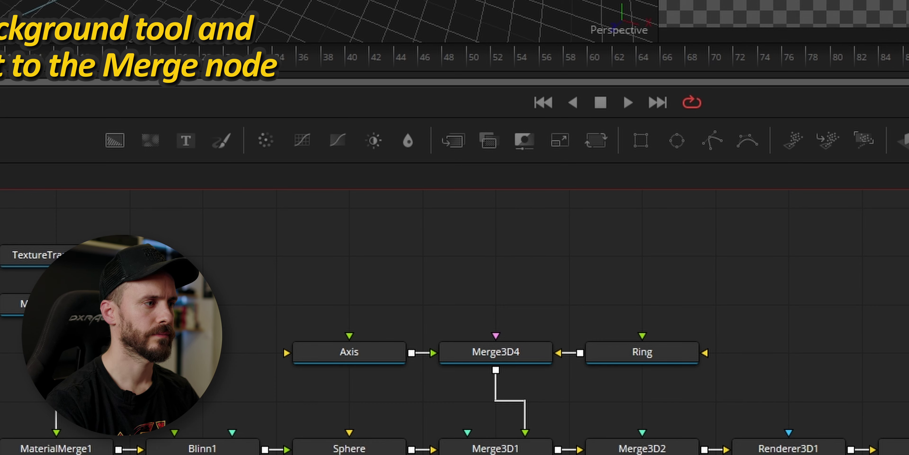
- Layer a dark grey Background1 under Merge1 and move Camera3D1 back to Z 11.71
drag(120, 143, 908, 323)
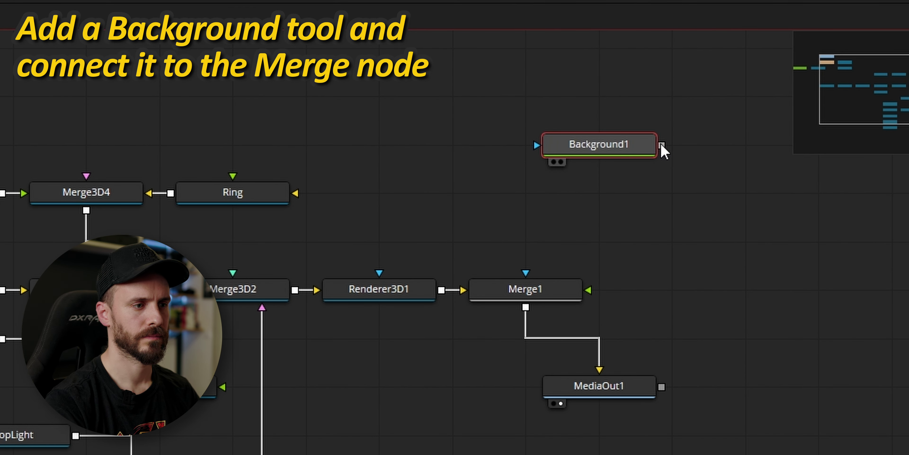
drag(662, 144, 524, 297)
drag(599, 147, 745, 194)
click(507, 297)
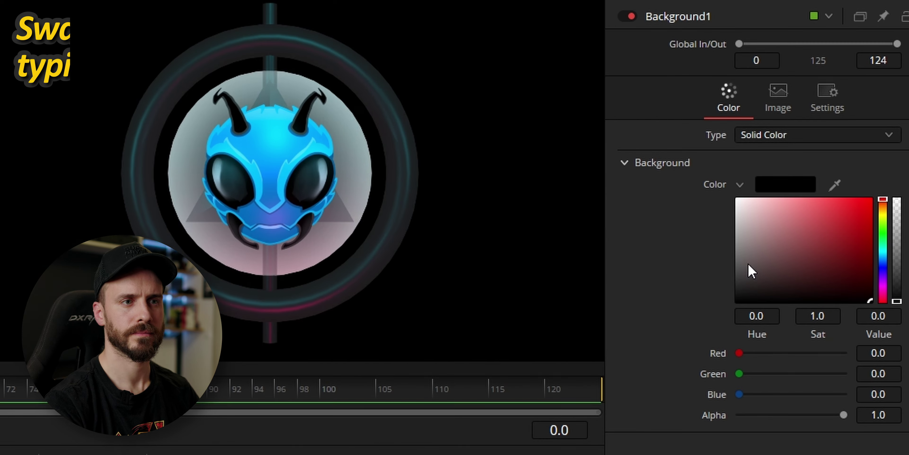
drag(748, 264, 733, 283)
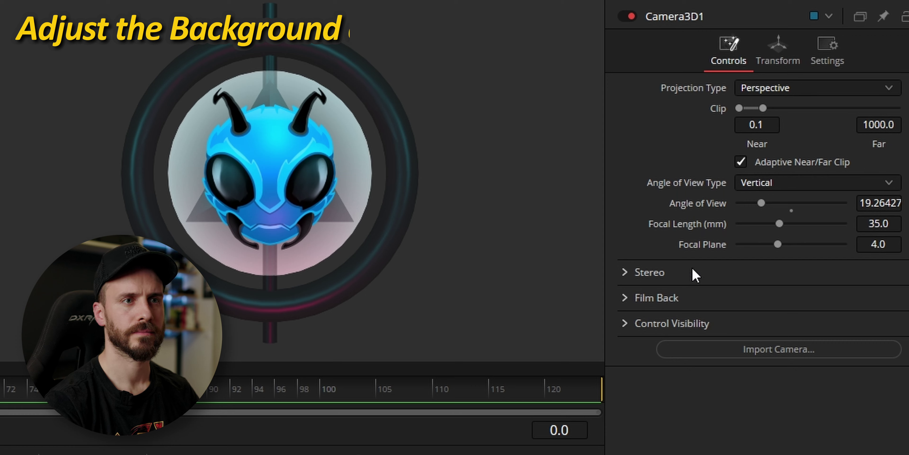
click(778, 53)
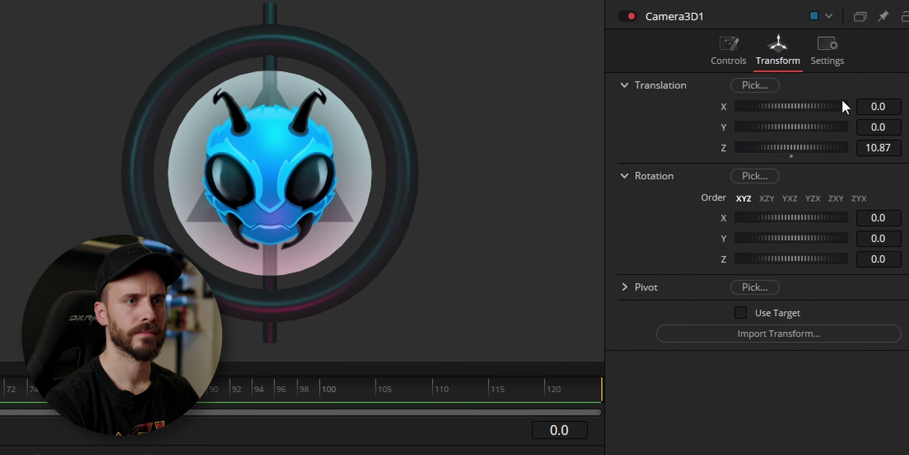
drag(879, 147, 902, 147)
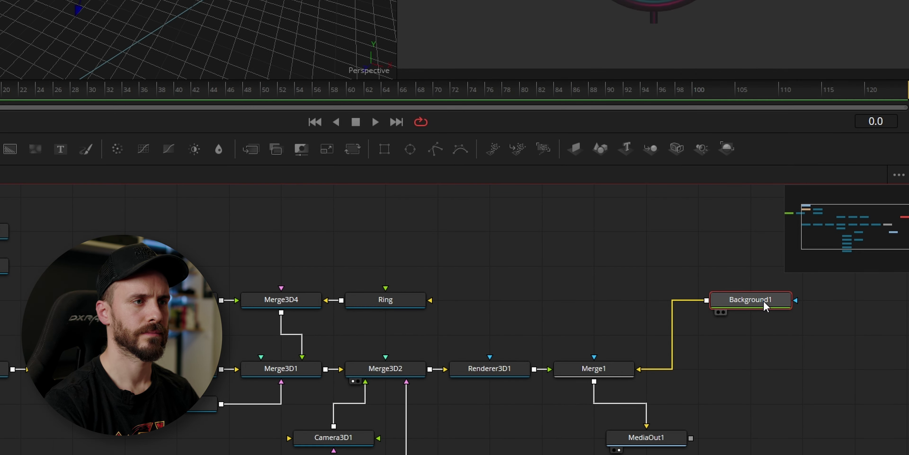
- Add a Merge2 node after Background1 using the 'mer' tool search
key(shift+space)
text(sre)
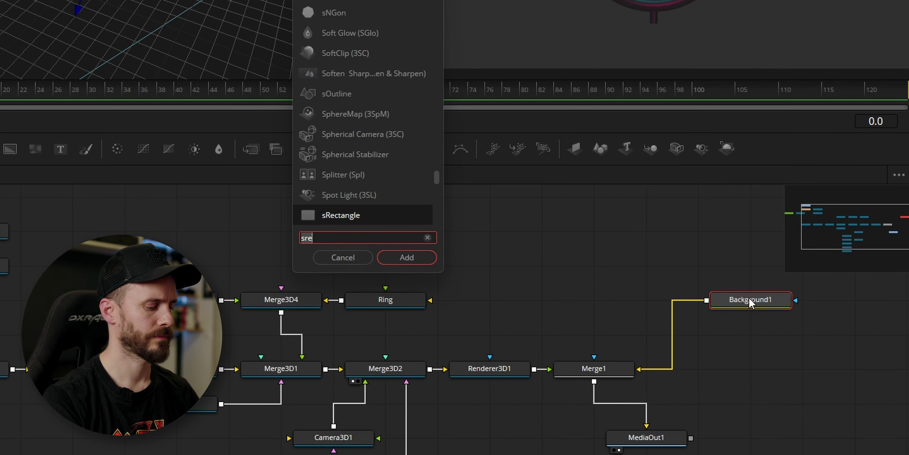
key(BackSpace)
key(BackSpace)
key(BackSpace)
text(mer)
key(Return)
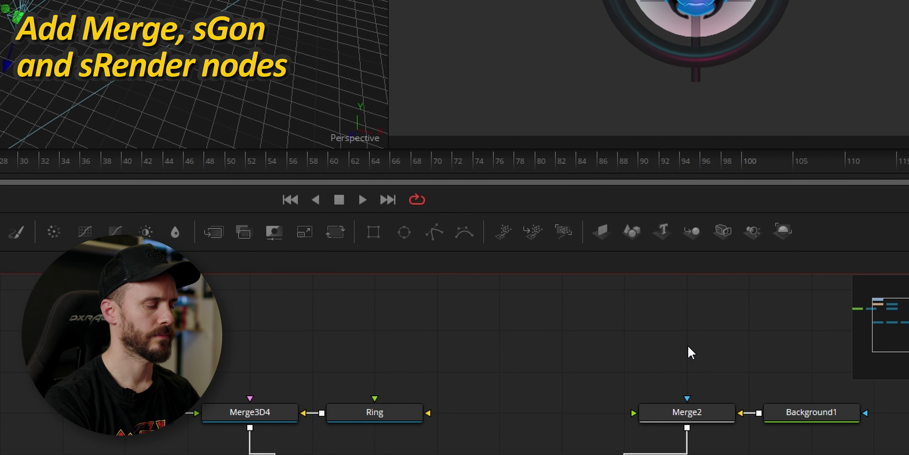
- Add an sNGon1 polygon with an sRender1 node and wire sRender1 into Merge2
key(shift+space)
text(sn)
key(Return)
key(shift+space)
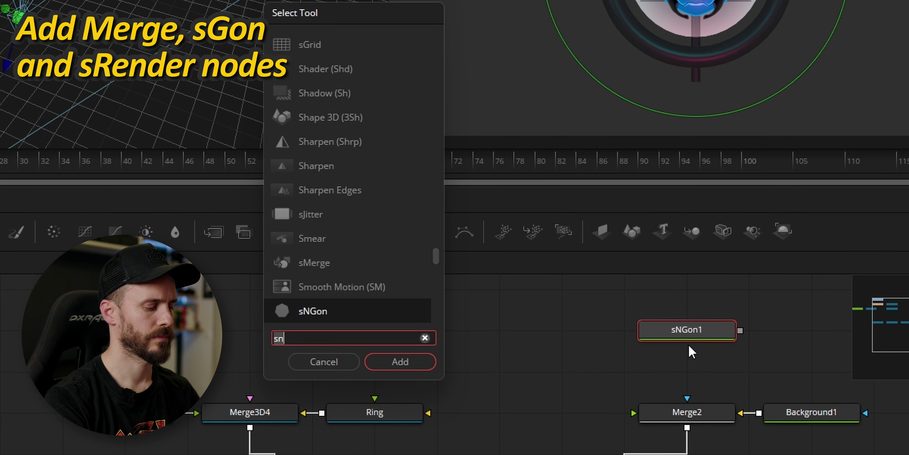
key(BackSpace)
key(BackSpace)
text(srend)
key(Return)
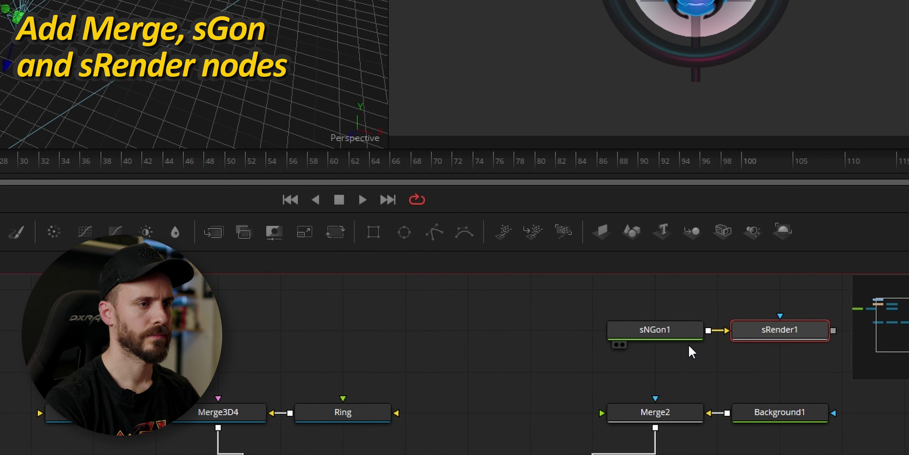
drag(749, 330, 552, 336)
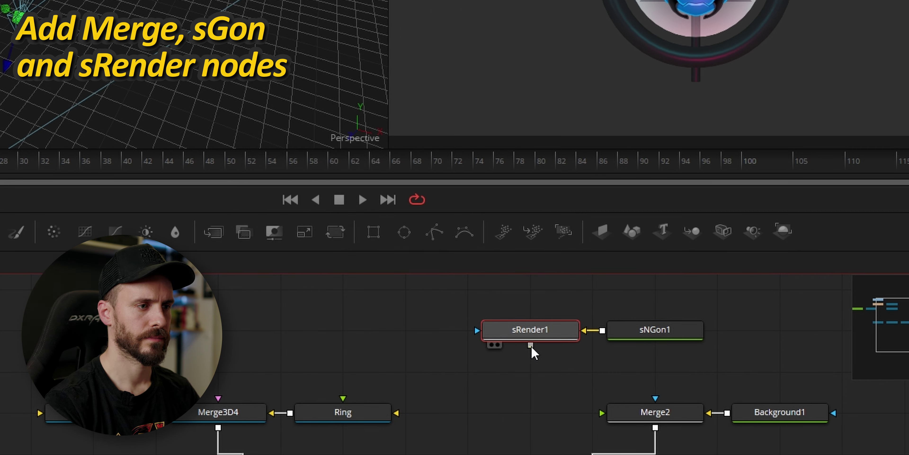
drag(553, 380, 602, 412)
ctrl+click(646, 339)
- Make sNGon1 a 3-sided triangle with its Height driven by an expression
drag(645, 339, 745, 338)
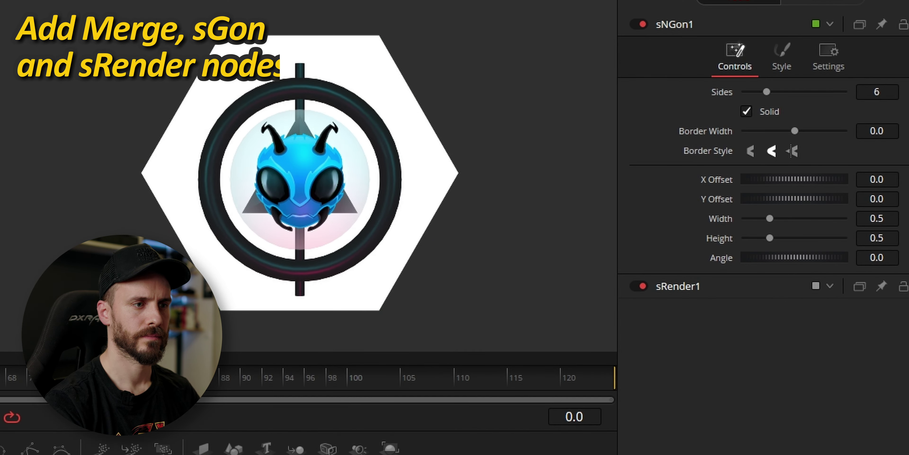
click(878, 91)
text(3)
key(Tab)
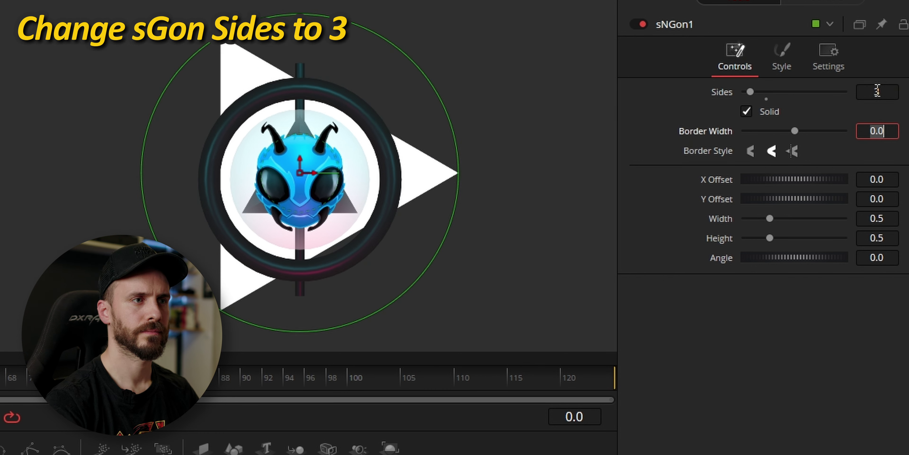
right_click(710, 239)
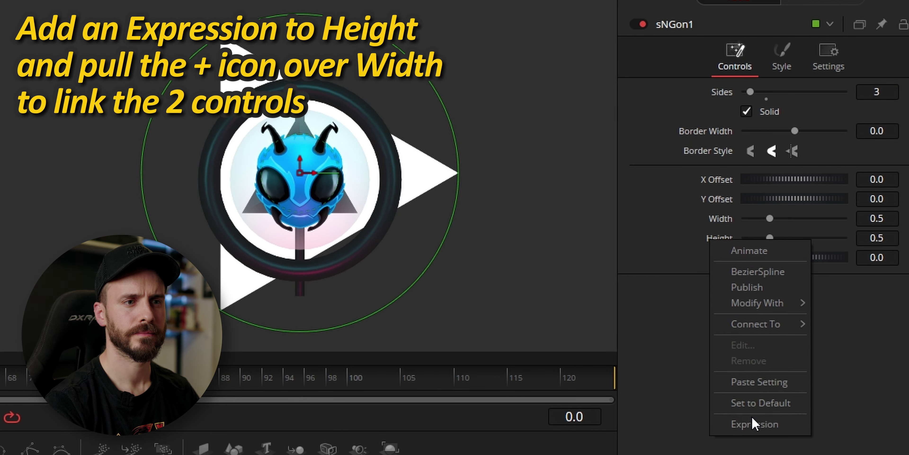
click(754, 426)
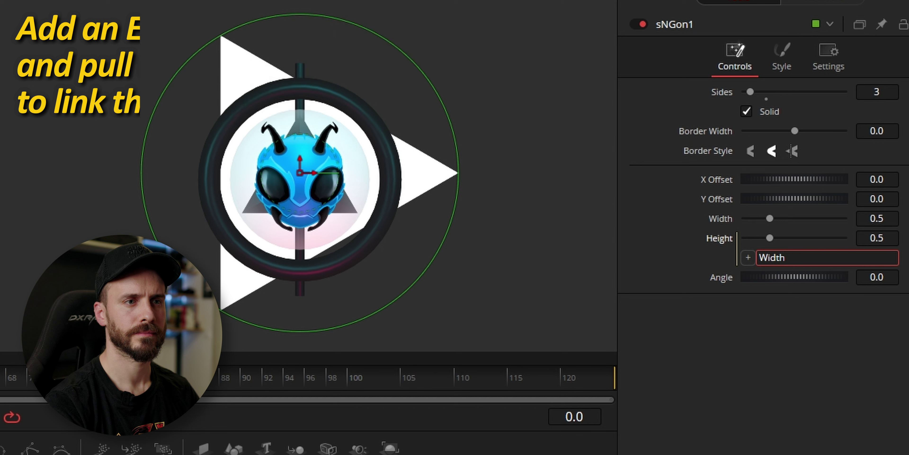
- Rotate the triangle to -90°, colour it yellow, and nudge it slightly upward
click(877, 277)
text(-90)
key(Return)
click(782, 58)
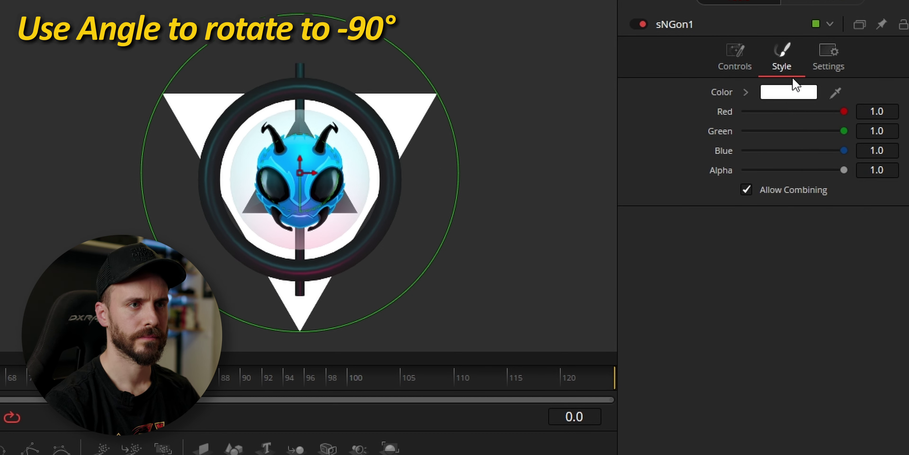
click(745, 93)
click(882, 118)
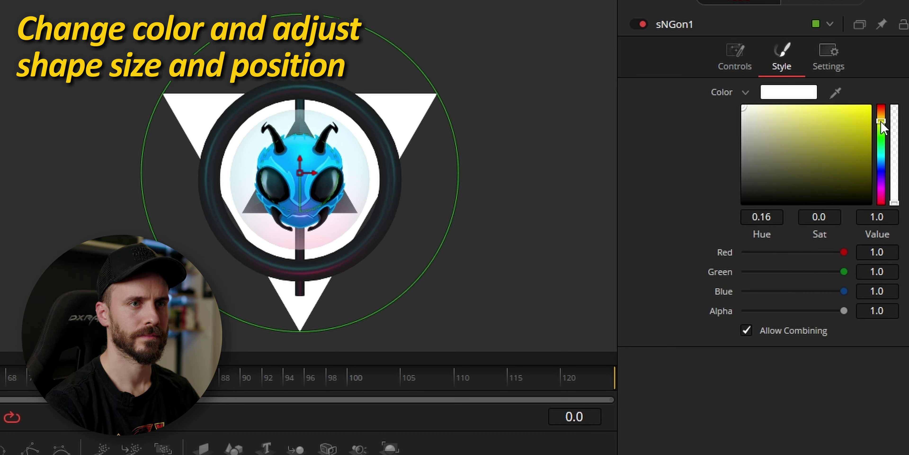
drag(858, 112, 864, 106)
click(741, 66)
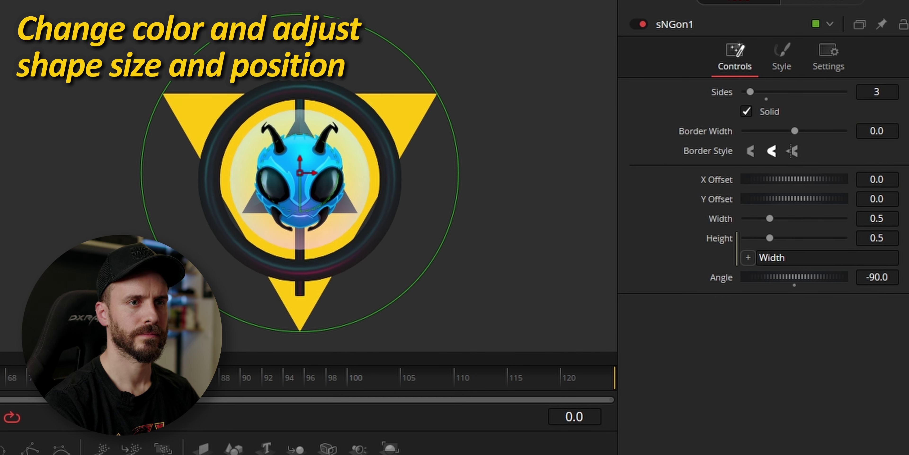
drag(872, 199, 873, 218)
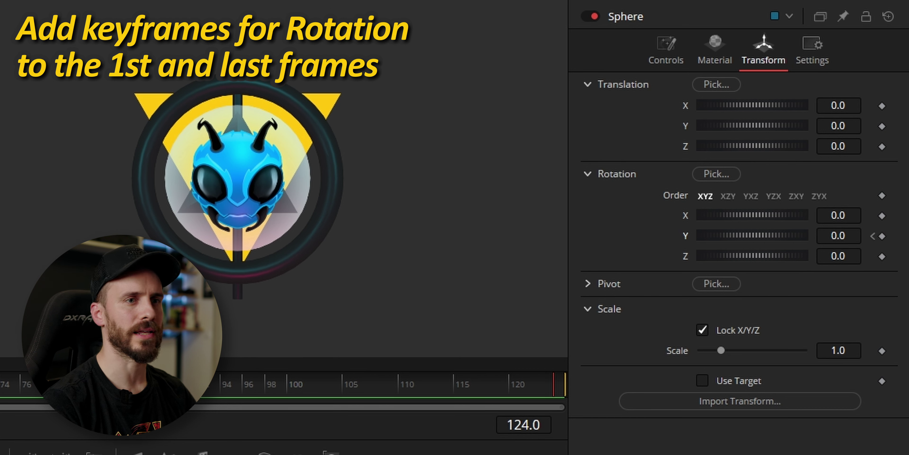
- Keyframe the Sphere's Y rotation at 360 on frame 124
click(882, 236)
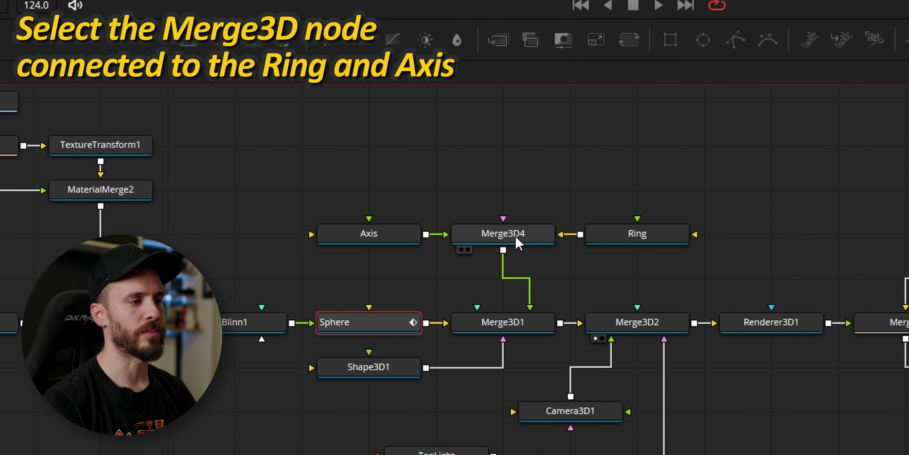
- Keyframe Merge3D4's Y rotation at frame 0, then set 720 at frame 124
click(516, 236)
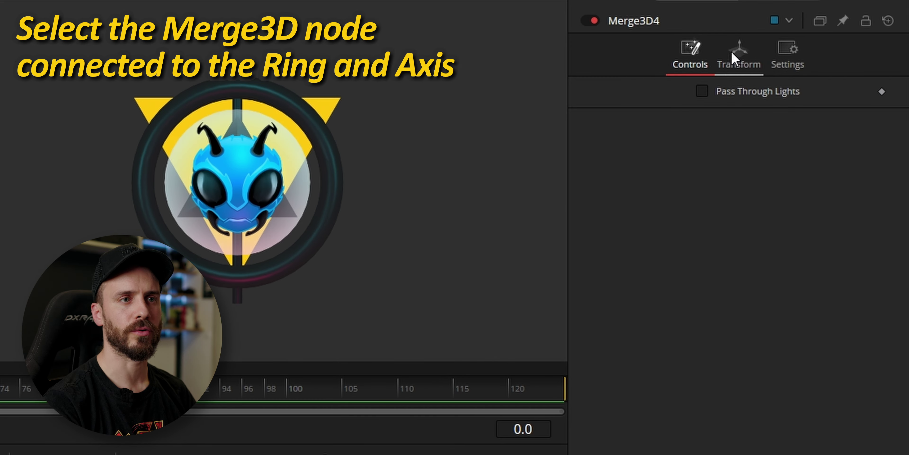
click(732, 57)
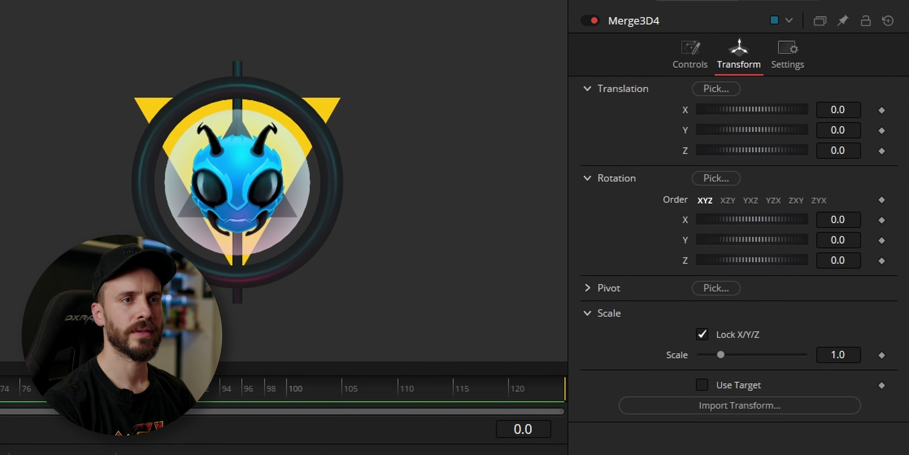
click(882, 240)
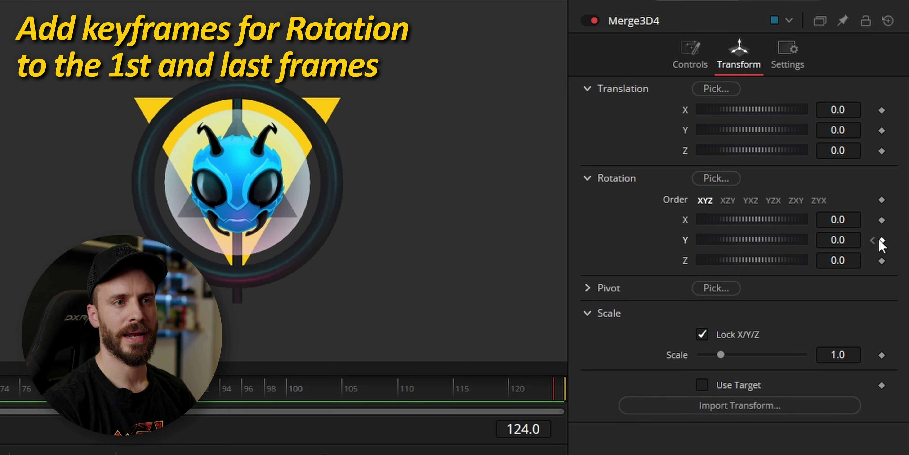
click(838, 240)
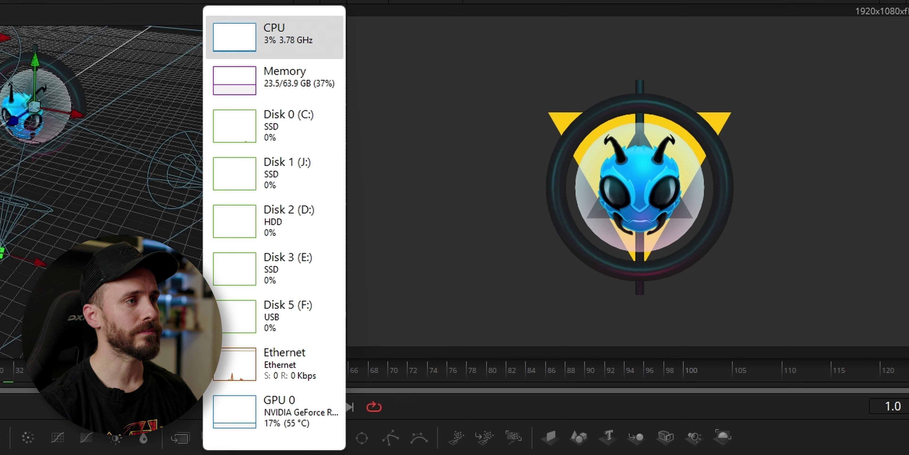
- Play the animation to watch the sphere and ring spin together
key(space)
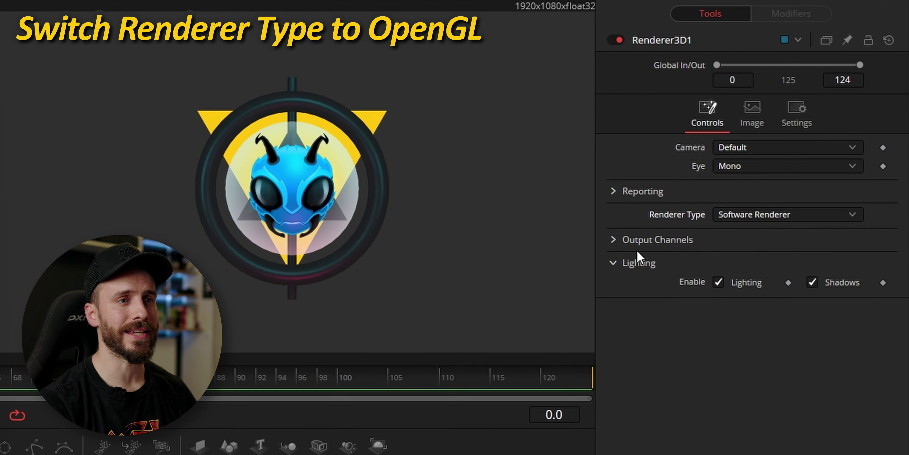
- Switch Renderer3D1's Renderer Type from Software Renderer to OpenGL Renderer
click(739, 236)
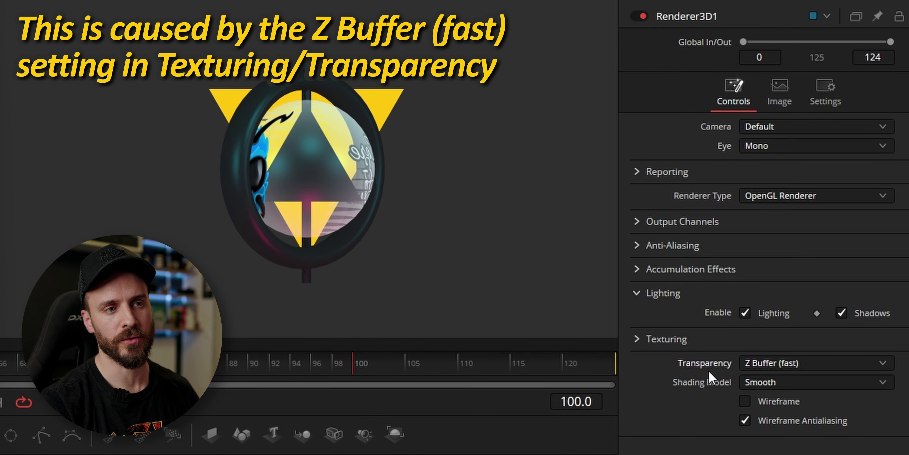
- Set Renderer3D1 transparency to Quick Sort and turn Shadows off
click(790, 366)
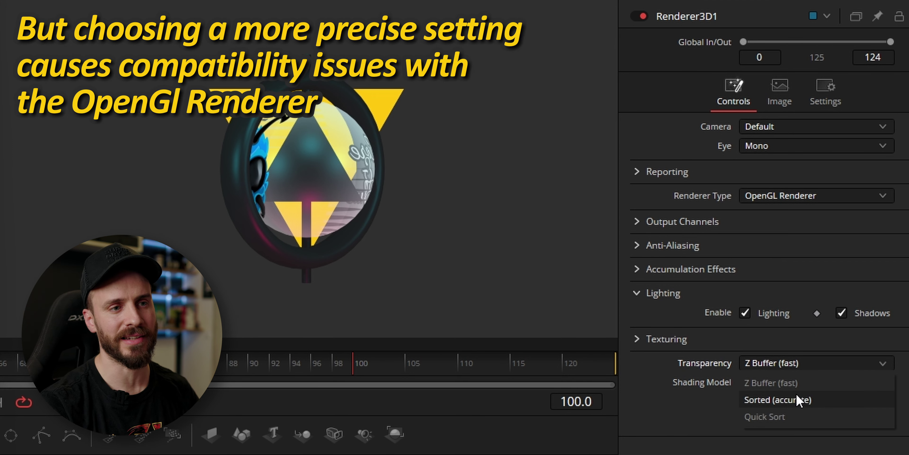
click(764, 417)
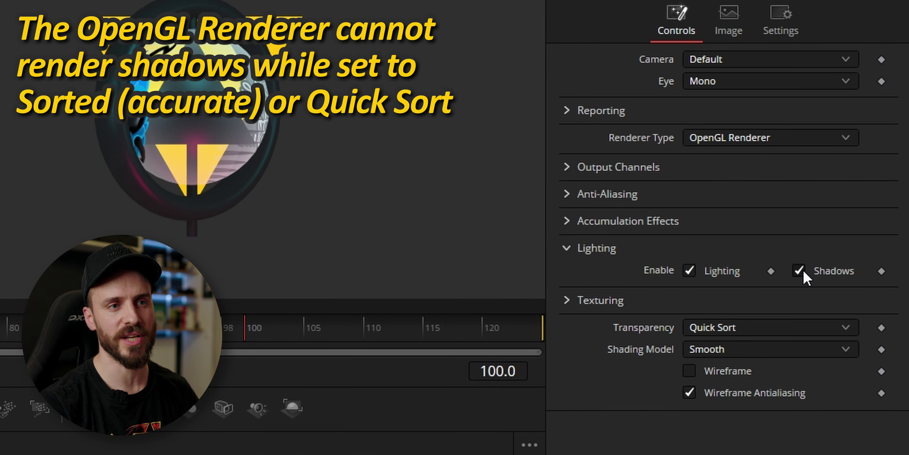
click(802, 272)
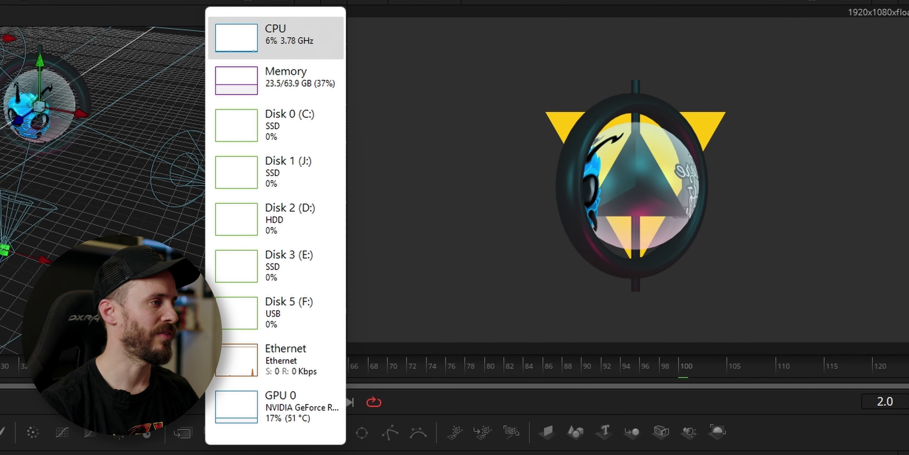
- Play the OpenGL-rendered animation to confirm smooth, artefact-free spinning
key(space)
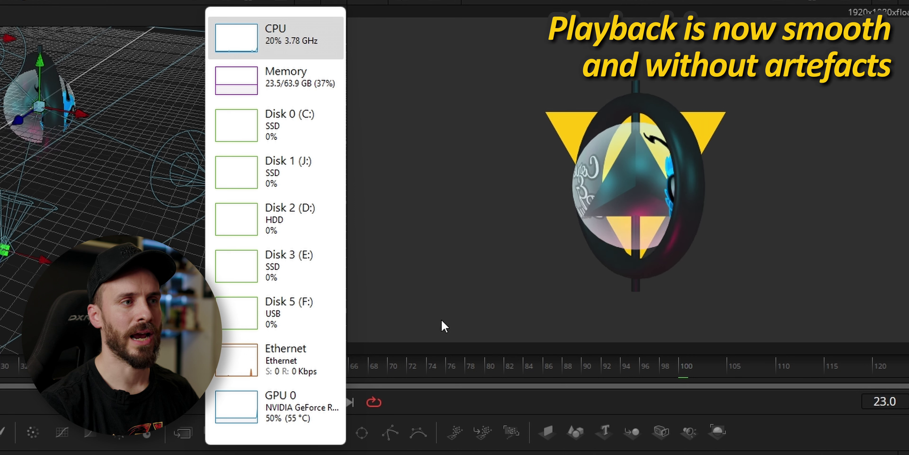